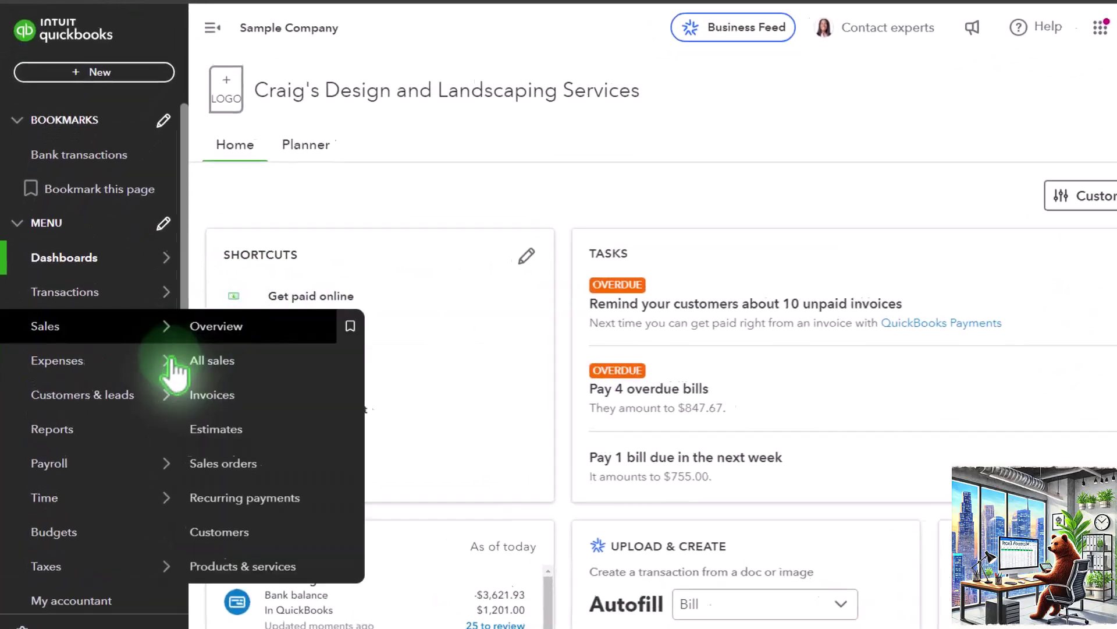
Open the Reports list and open the favorite Balance Sheet and Profit and Loss reports in separate new browser tabs.
click(104, 582)
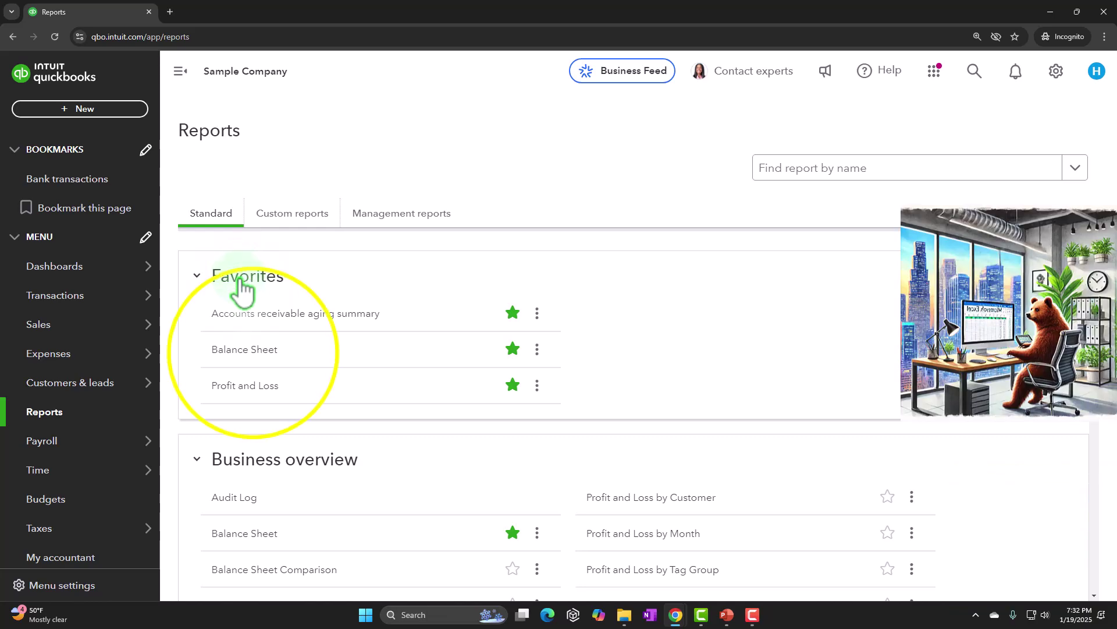
right_click(250, 354)
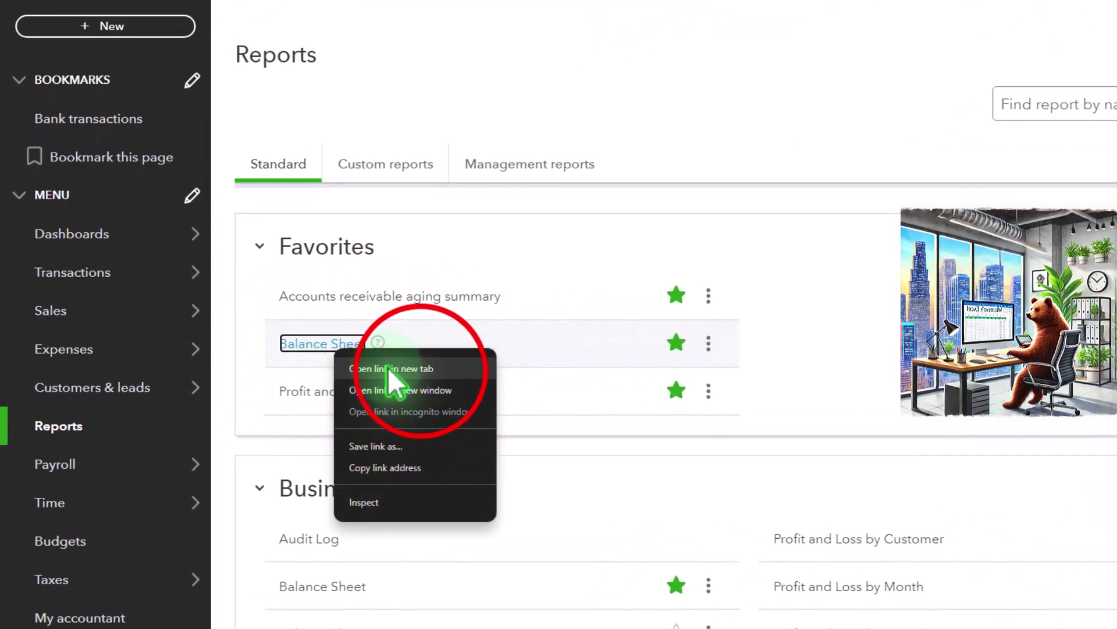
click(421, 369)
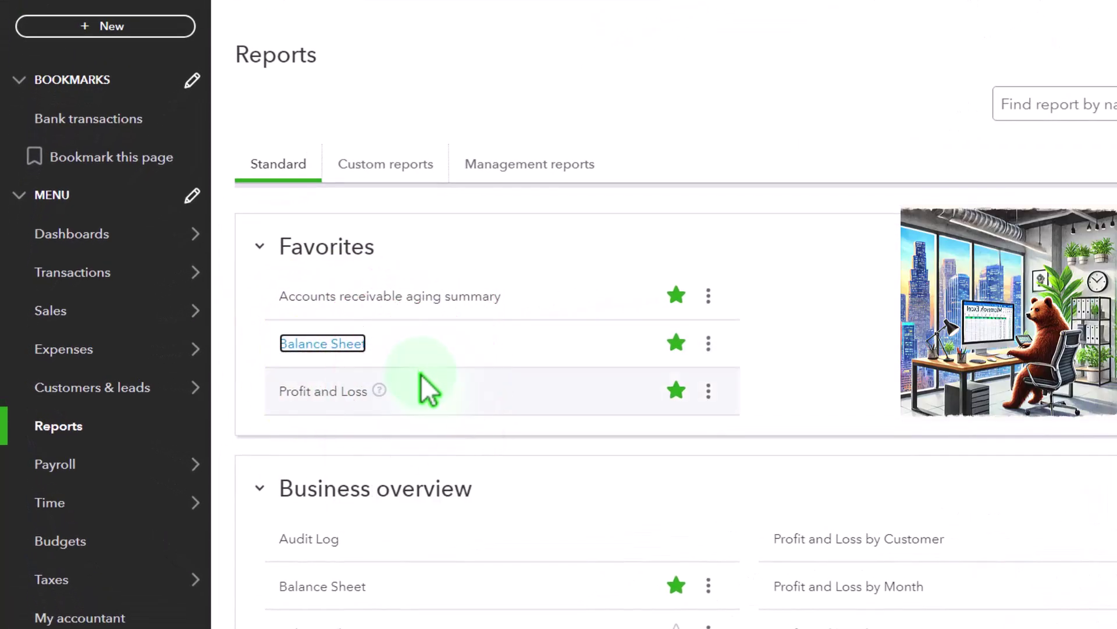
right_click(349, 394)
click(403, 411)
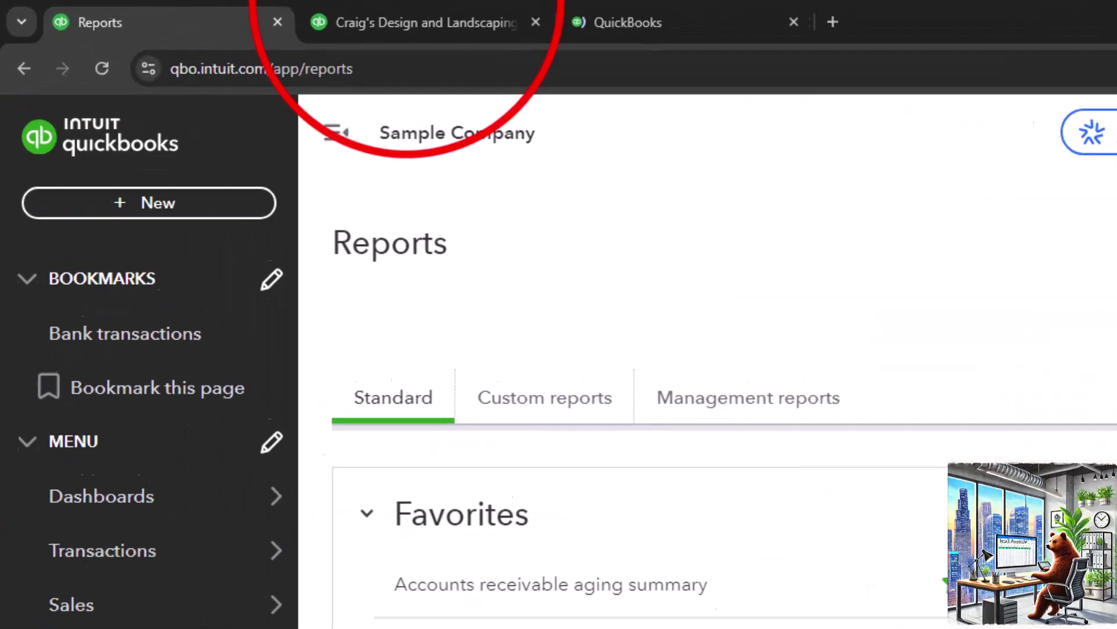
Run the Balance Sheet for 01/01/2024 to 12/31/2025 with columns displayed by Years and the navigation menu collapsed.
click(225, 11)
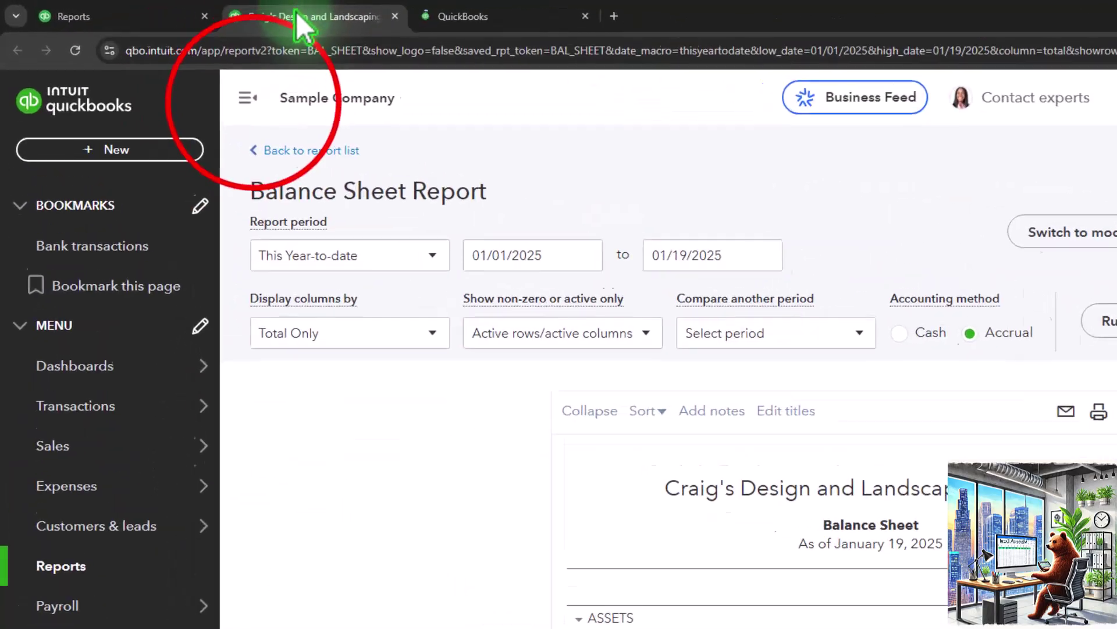
click(247, 97)
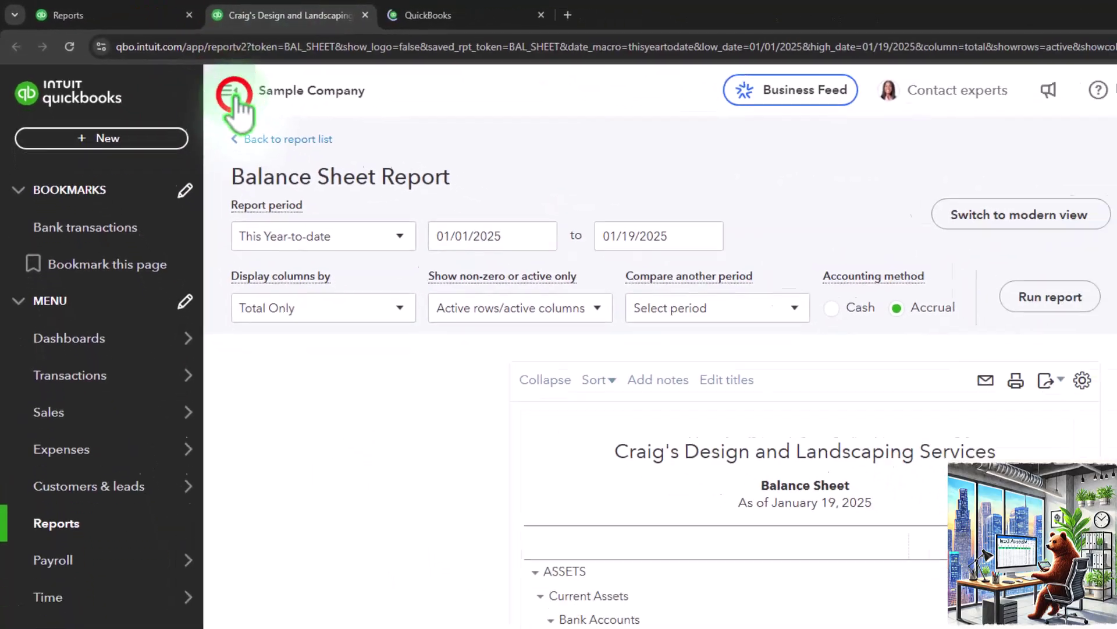
click(343, 251)
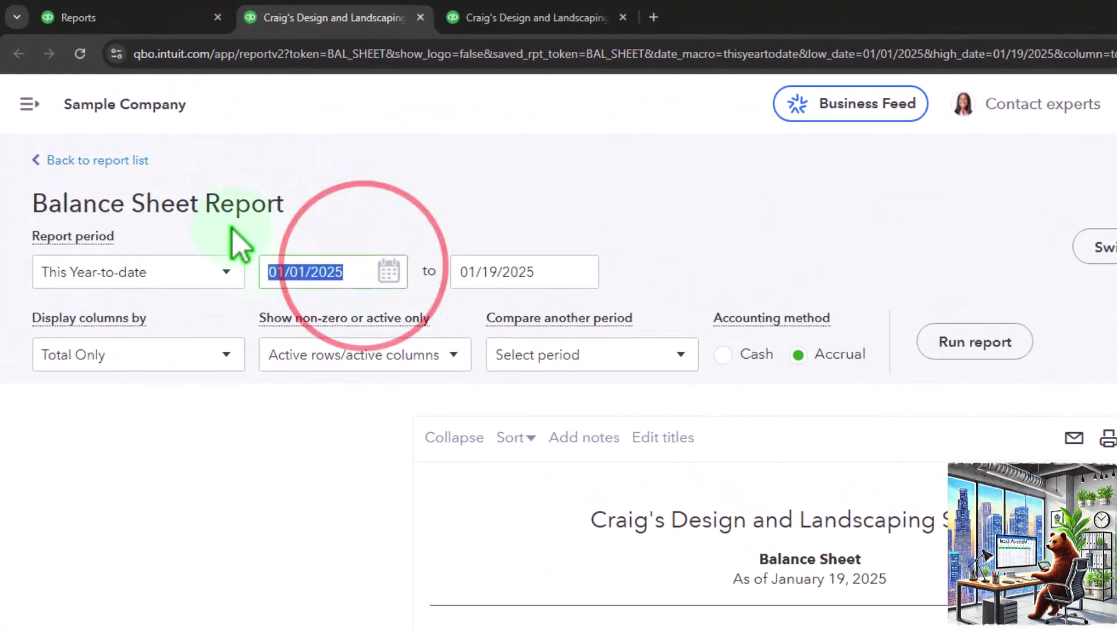
text(01/01/2024)
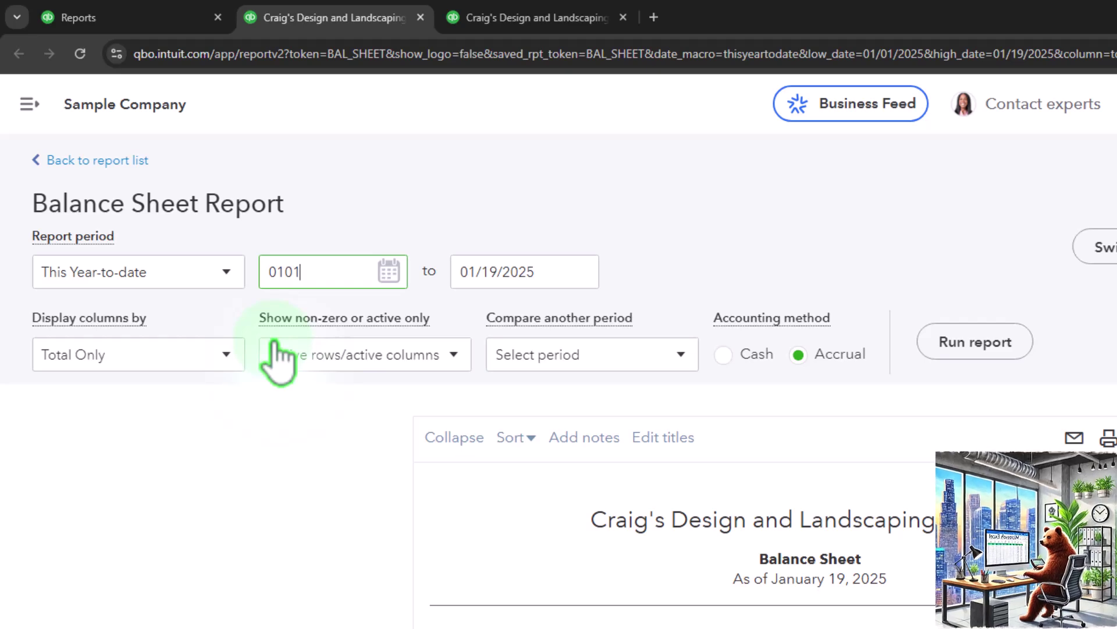
key(Tab)
text(12/31/2025)
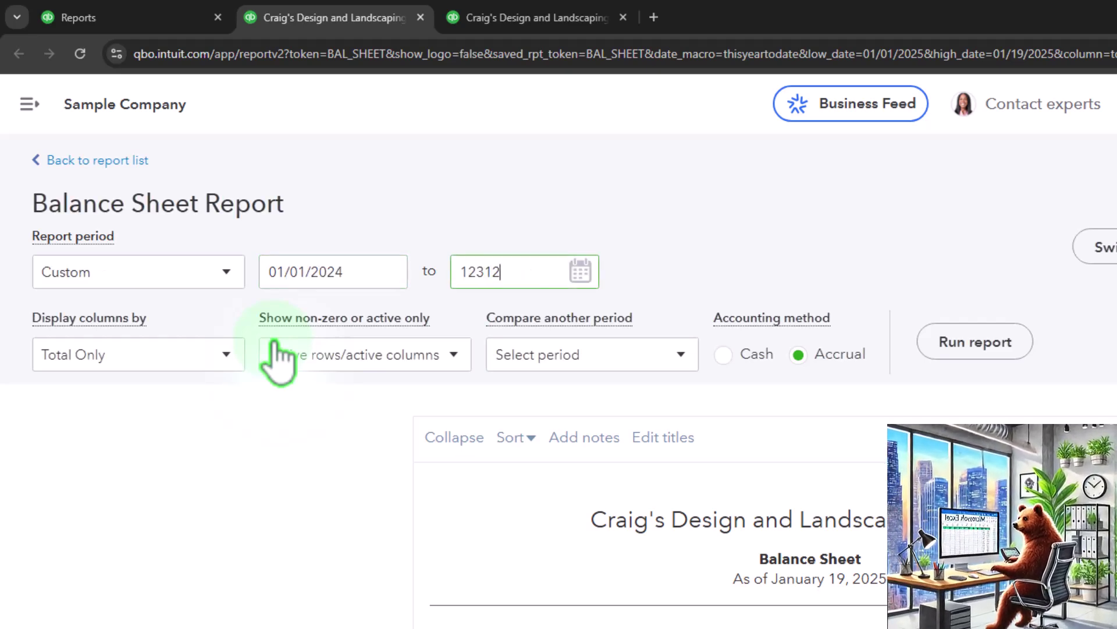
click(229, 353)
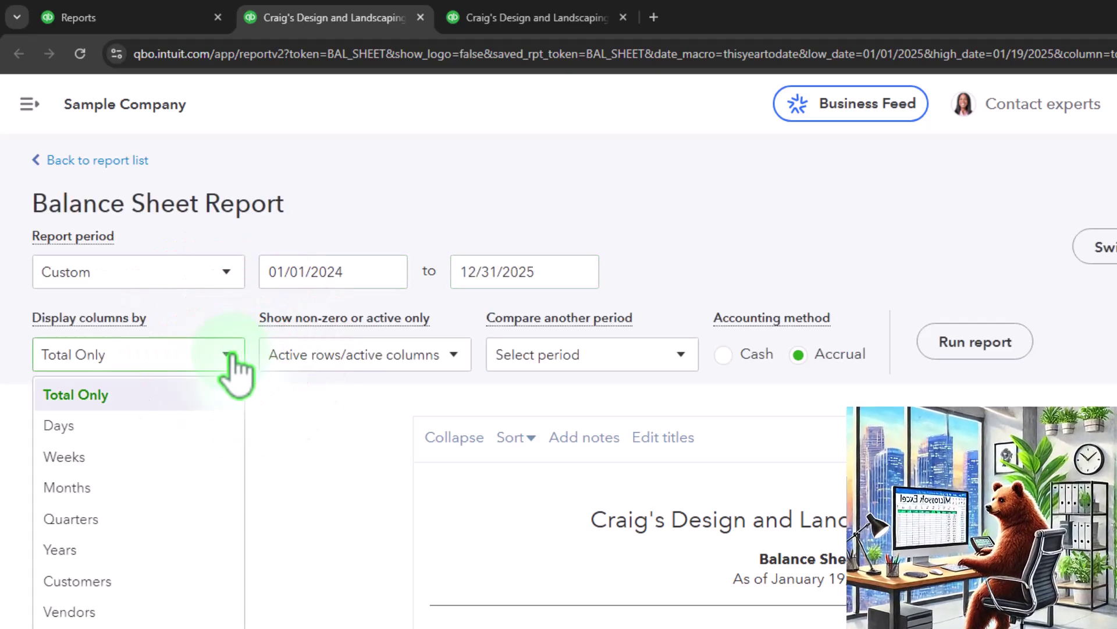
click(160, 547)
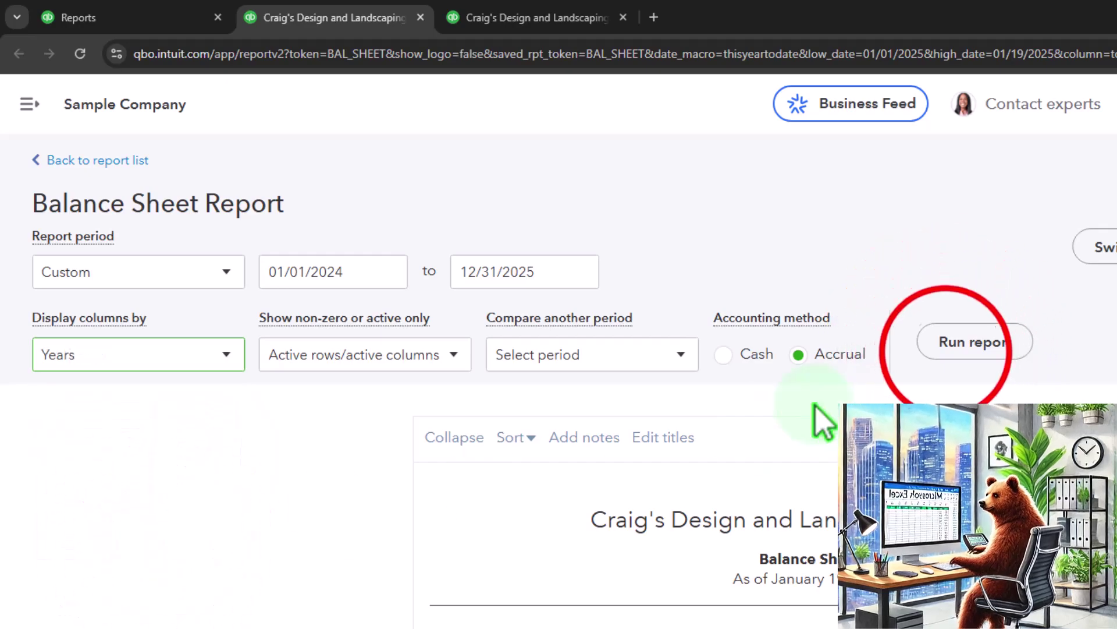
click(971, 348)
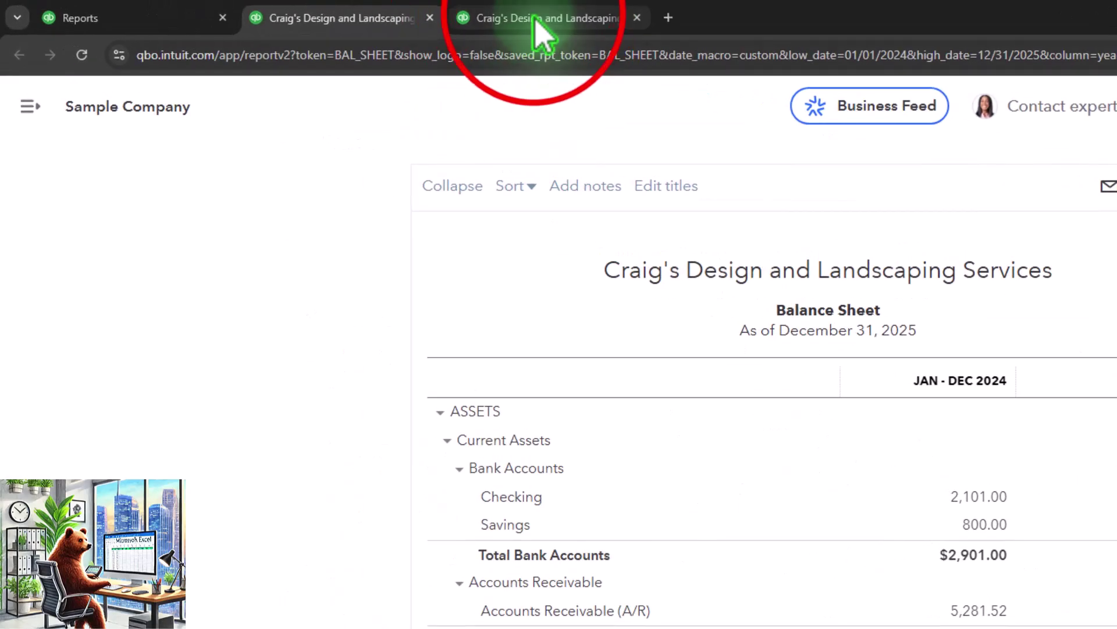
Run the Profit and Loss report for 01/01/2024 to 12/31/2025 with columns displayed by Years, and look through its income and expenses.
click(535, 23)
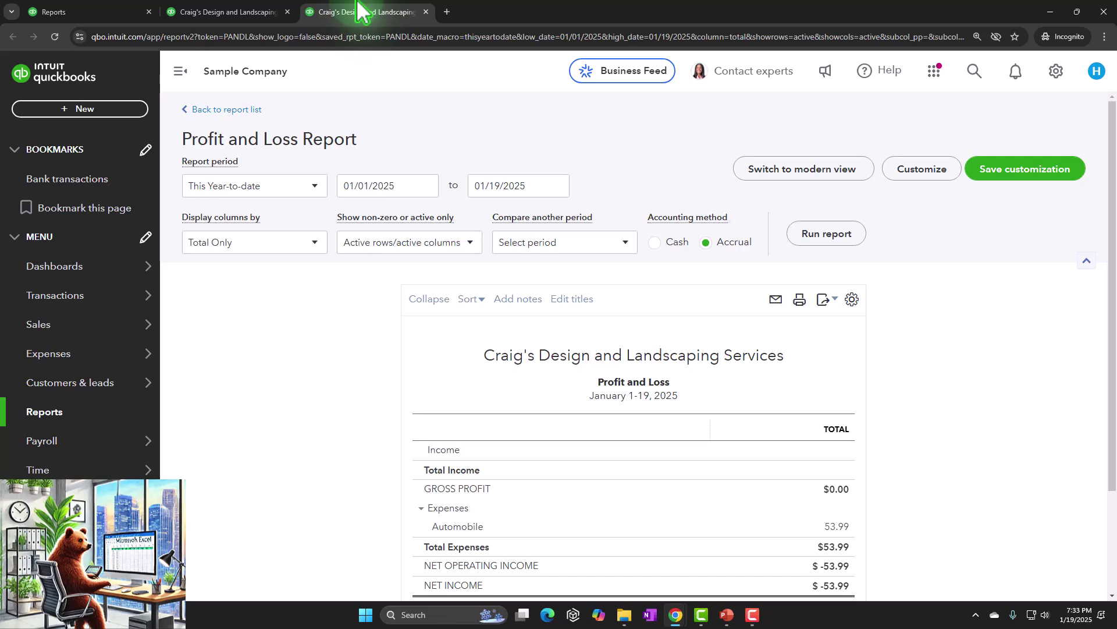
click(180, 71)
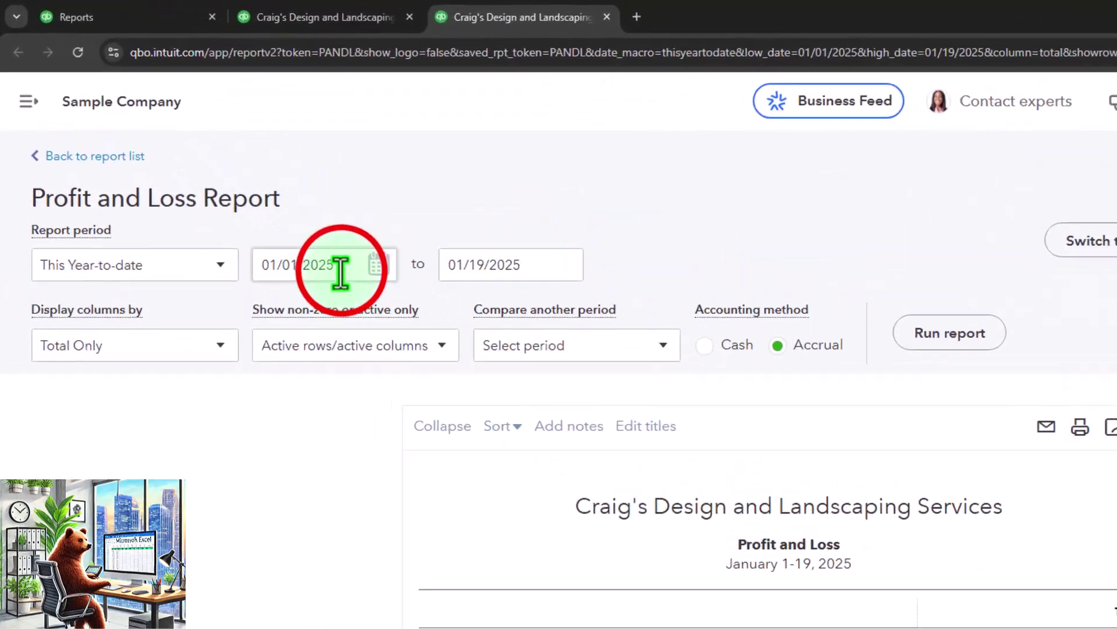
click(341, 272)
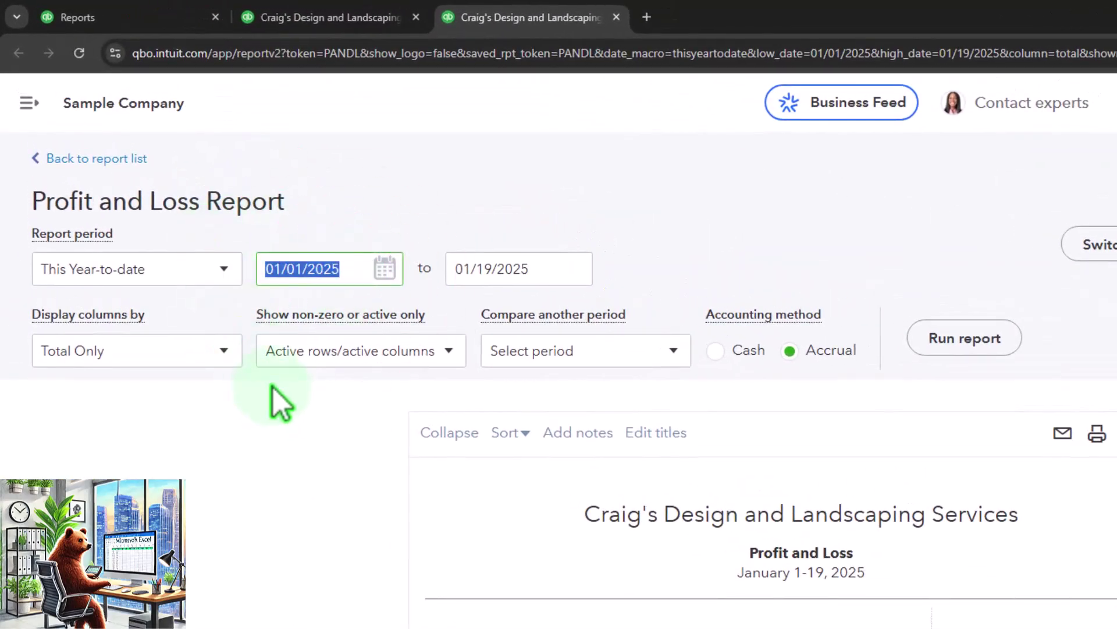
text(01012024)
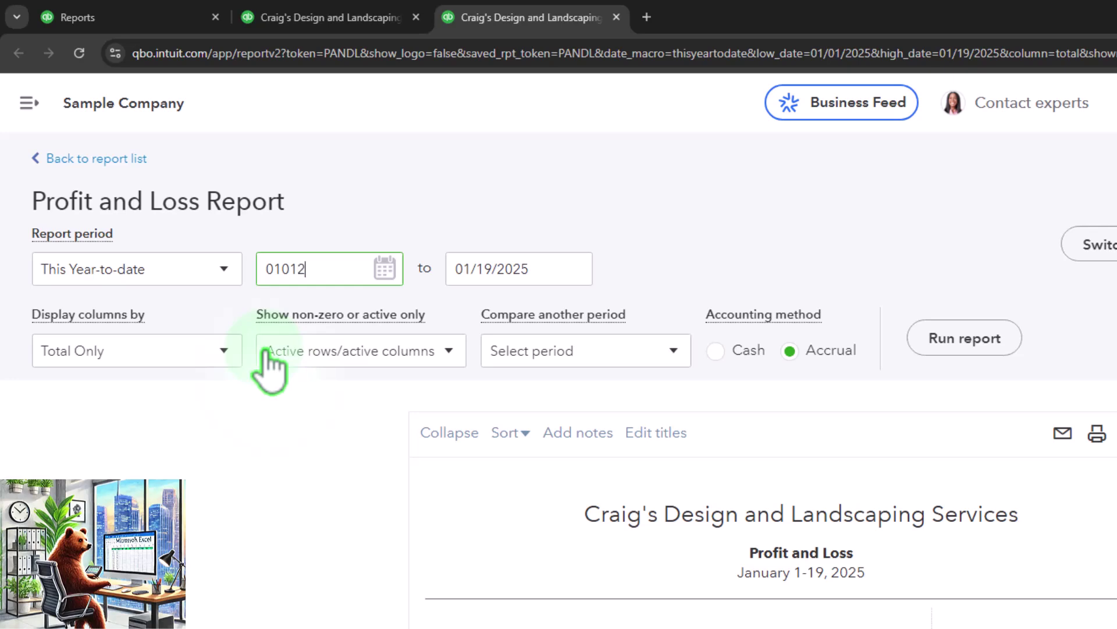
key(Tab)
text(12/31/2025)
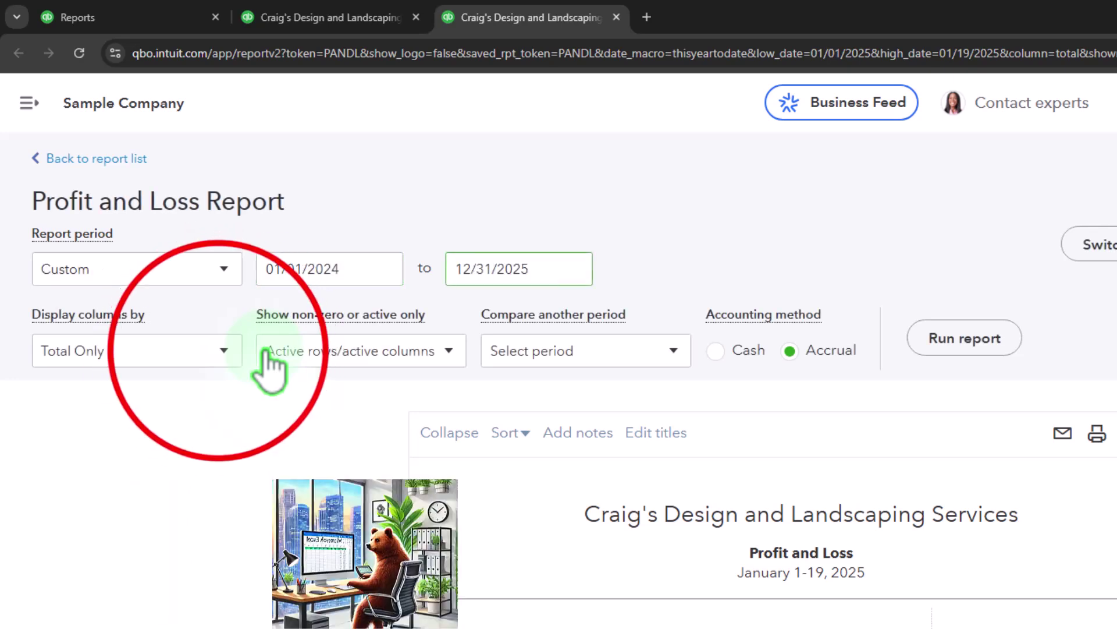
click(221, 352)
click(139, 544)
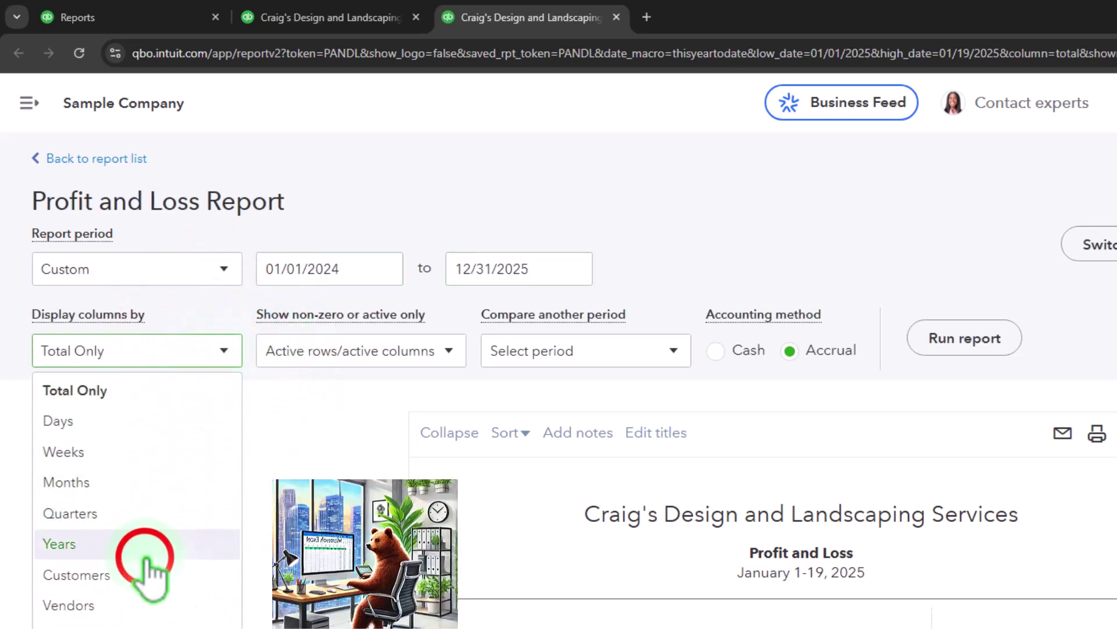
click(962, 337)
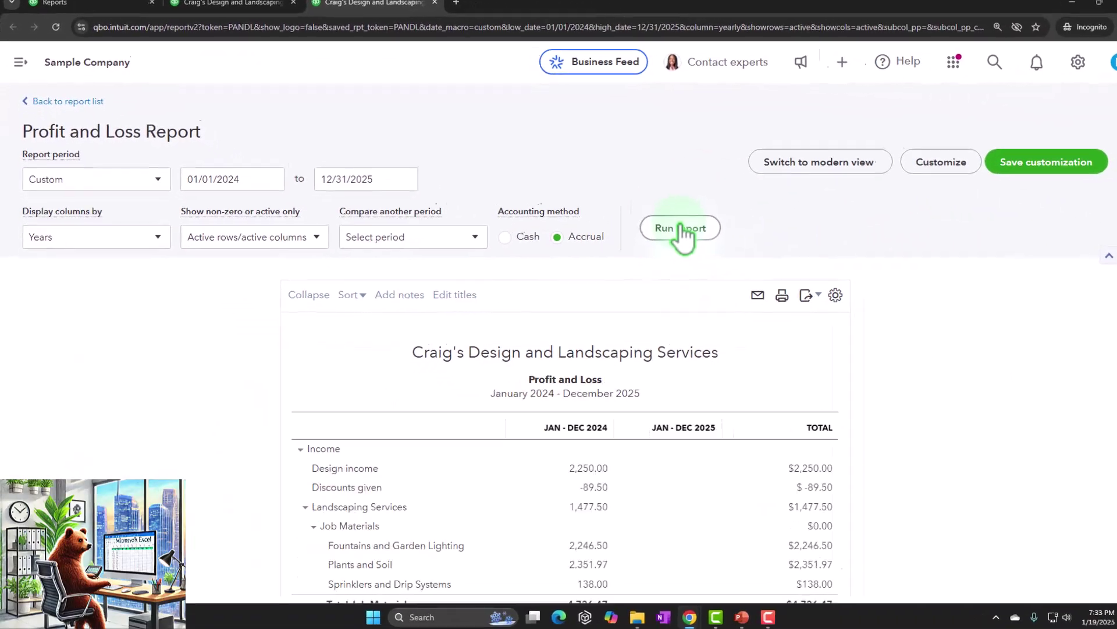
scroll(963, 340, down, 3)
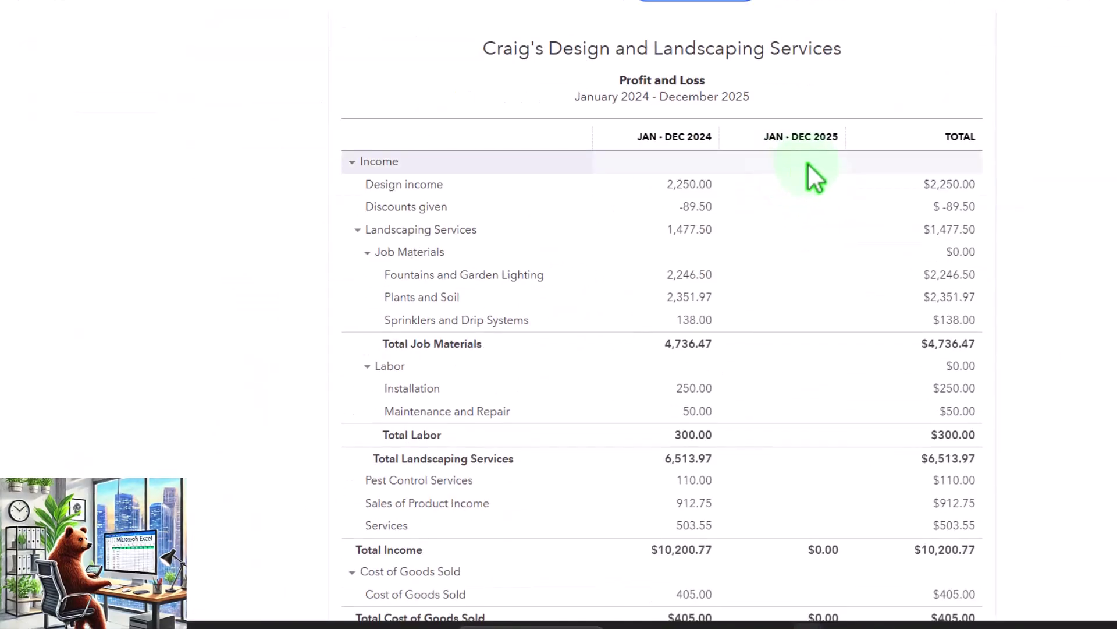
scroll(809, 175, down, 3)
scroll(809, 169, down, 4)
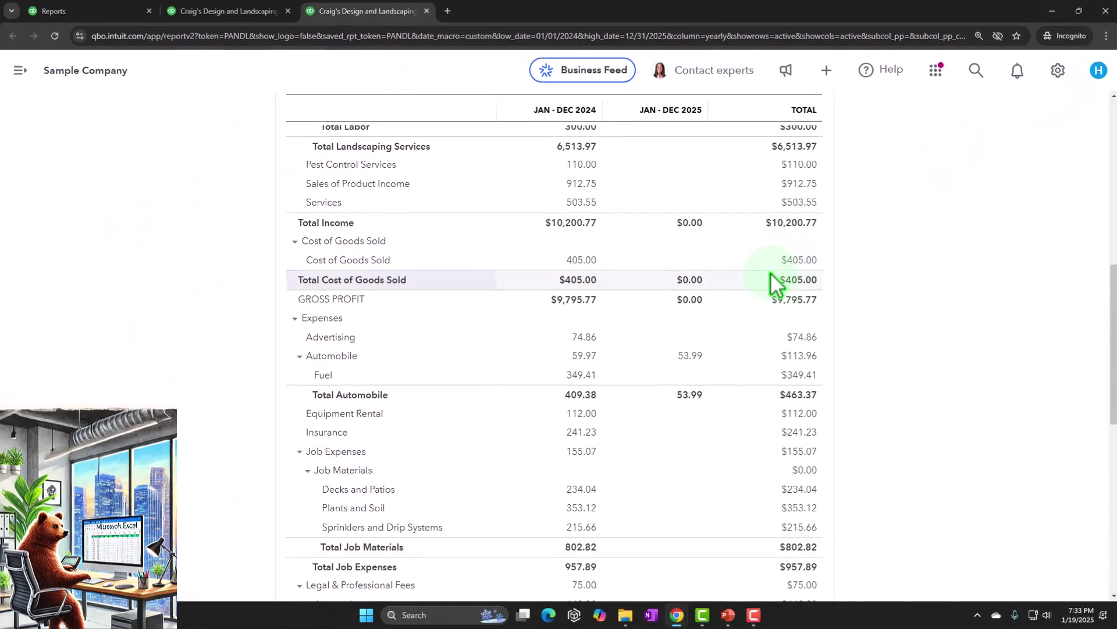
scroll(770, 274, up, 10)
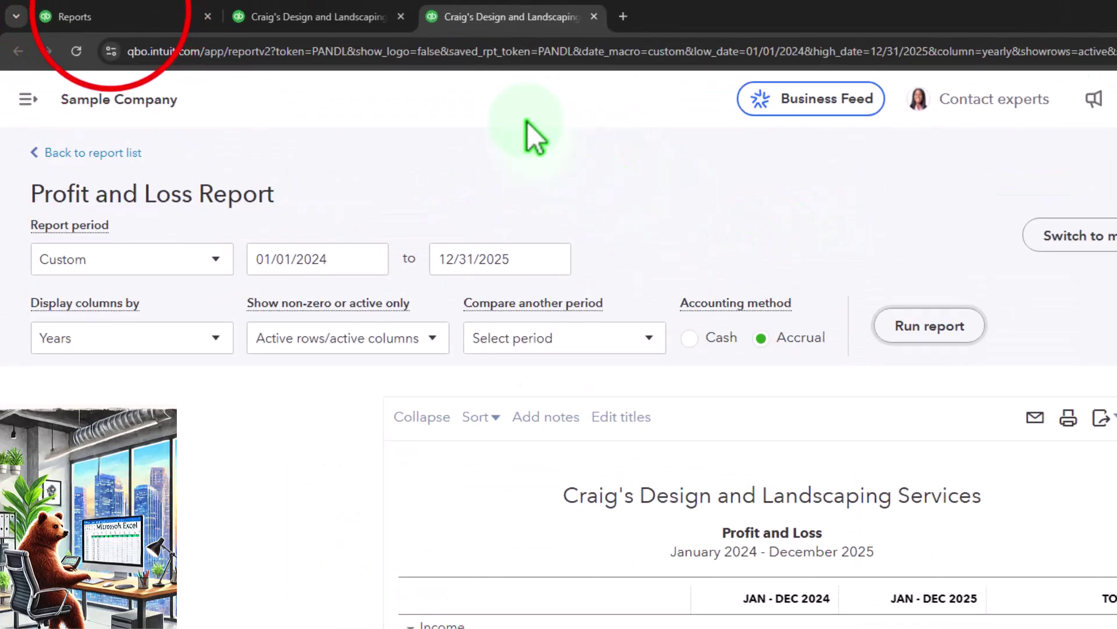
Return to the first browser tab and open a blank invoice form.
click(114, 24)
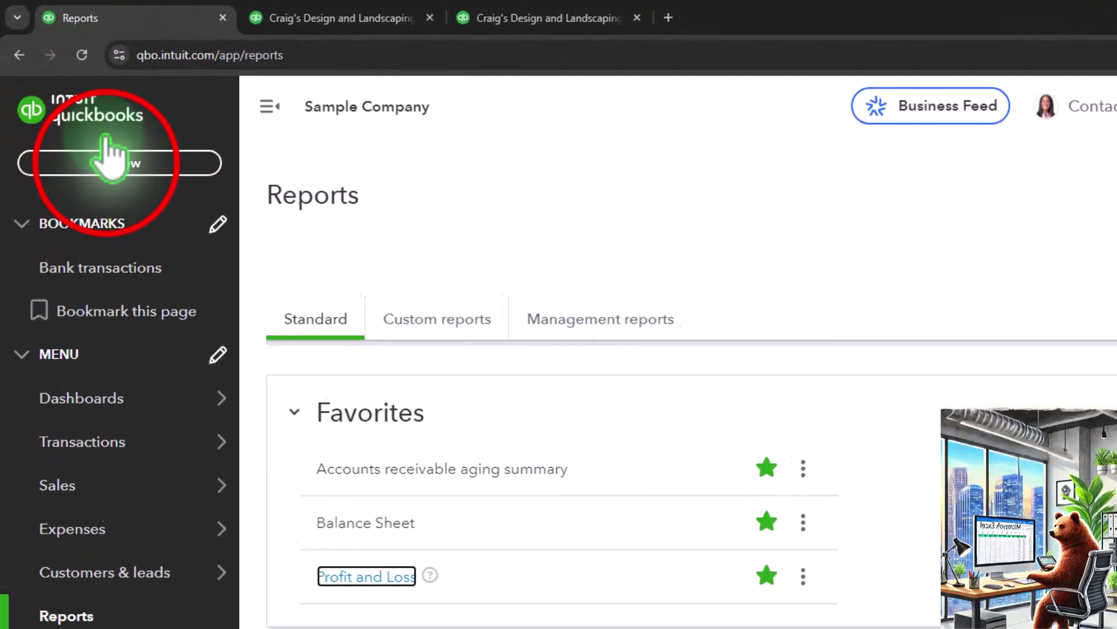
click(72, 111)
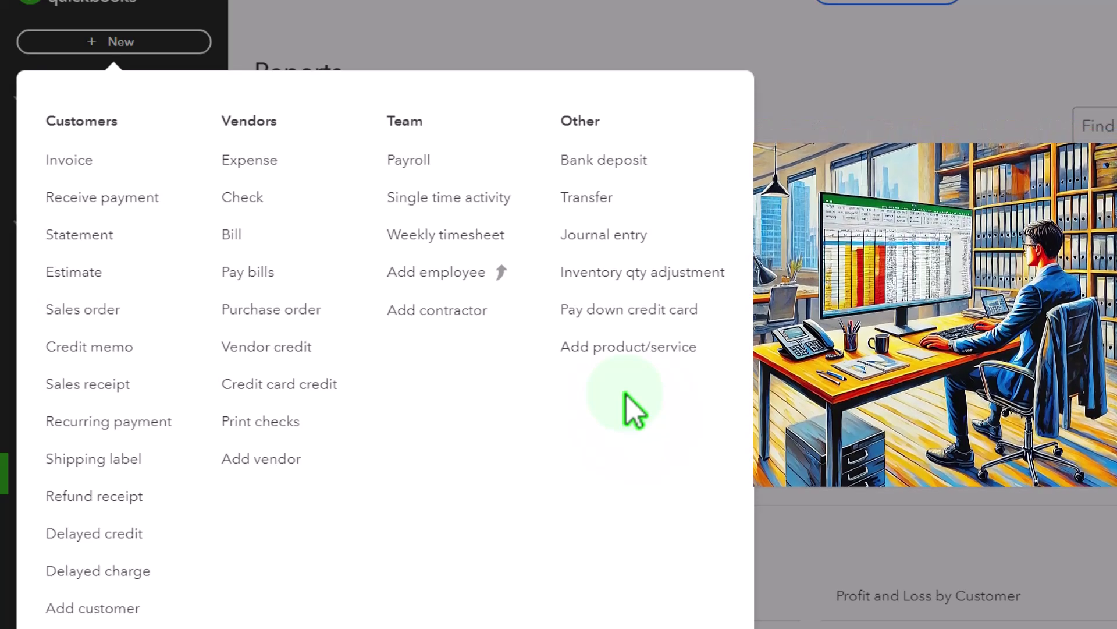
click(102, 245)
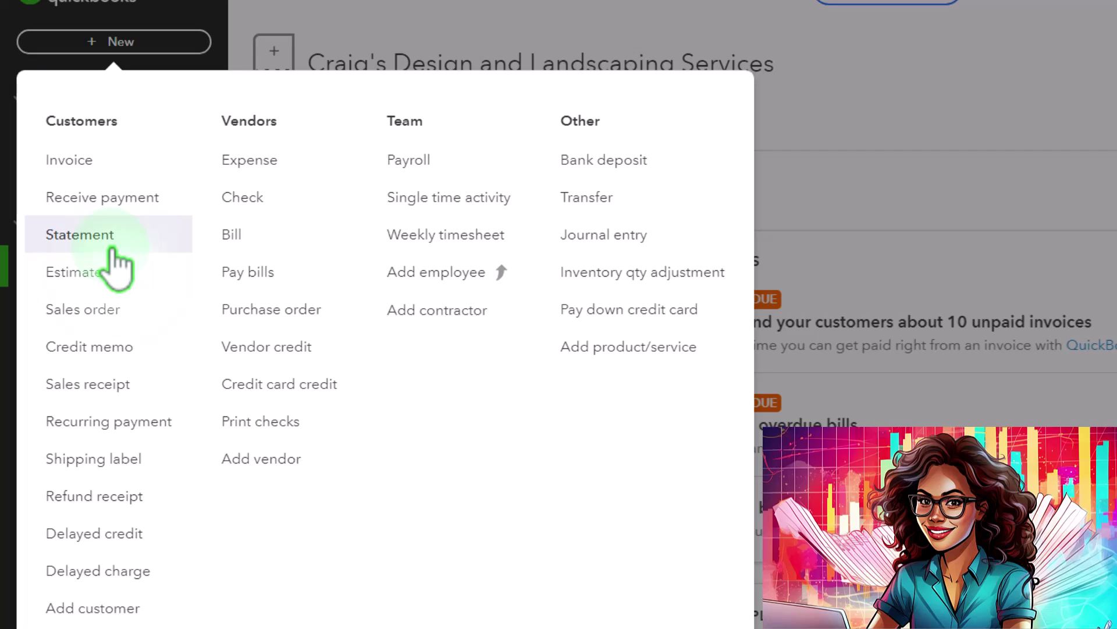
click(79, 165)
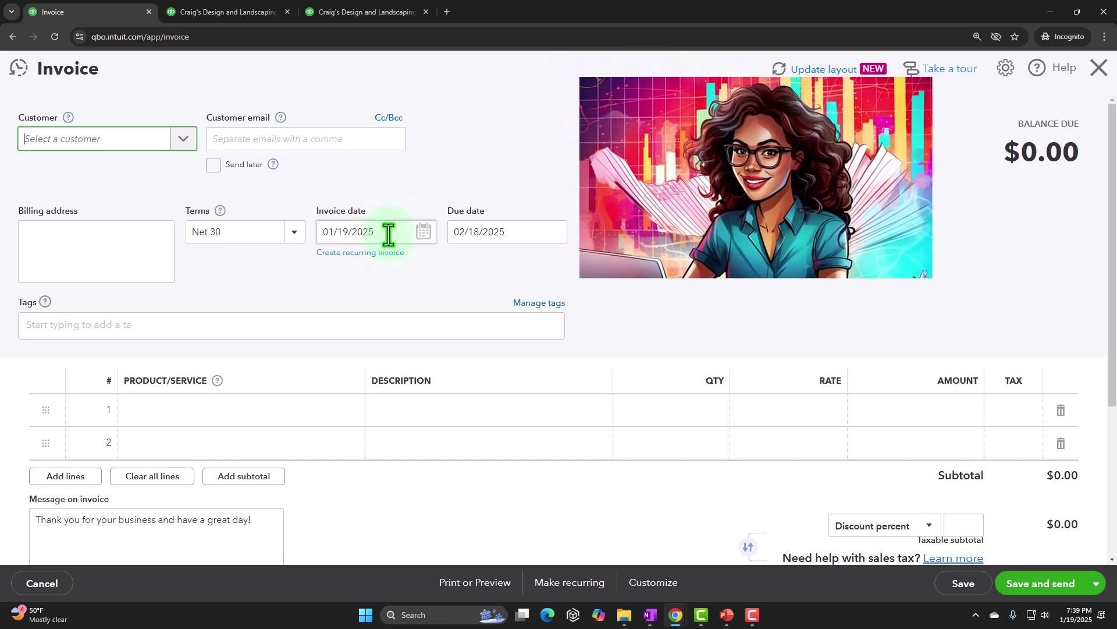
Inspect the blank invoice's due date and its available payment terms, and close the invoice without saving.
click(499, 231)
drag(518, 229, 317, 243)
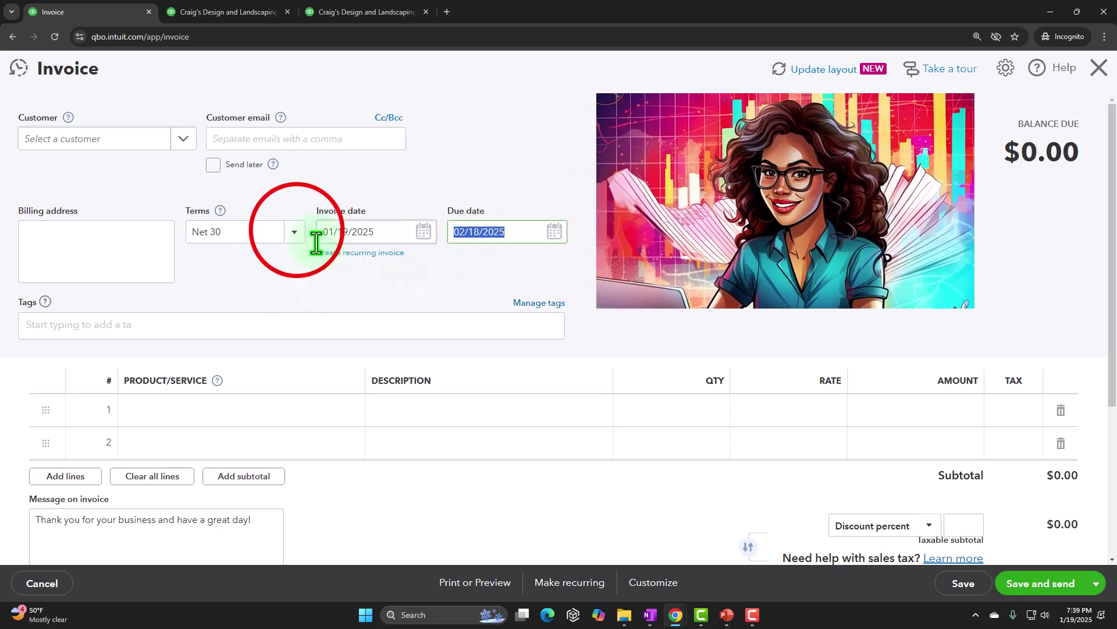
click(300, 238)
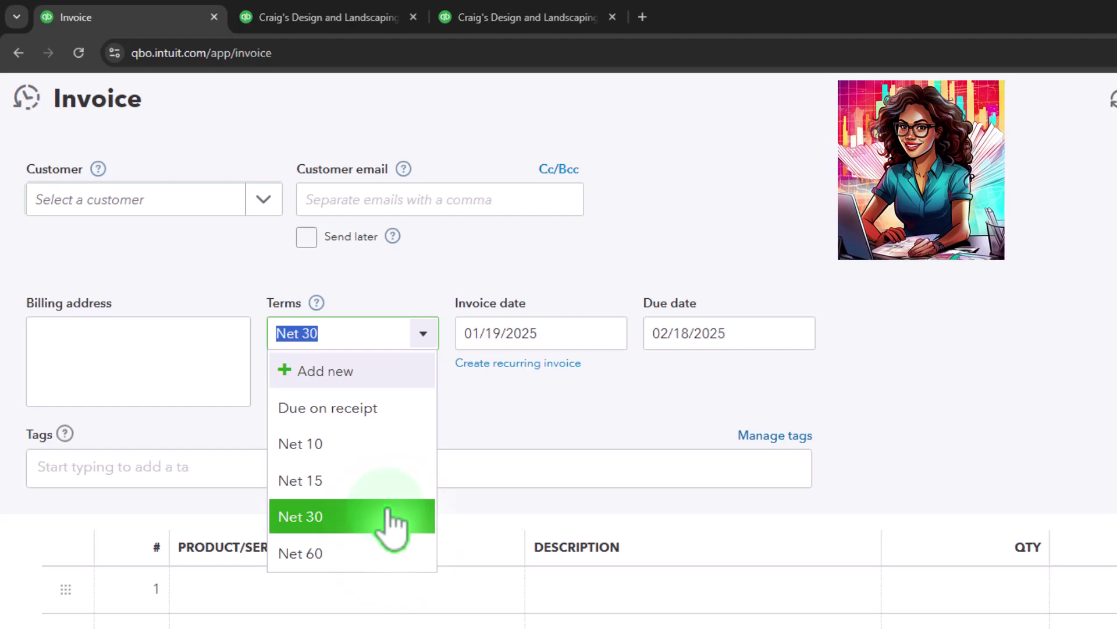
click(693, 380)
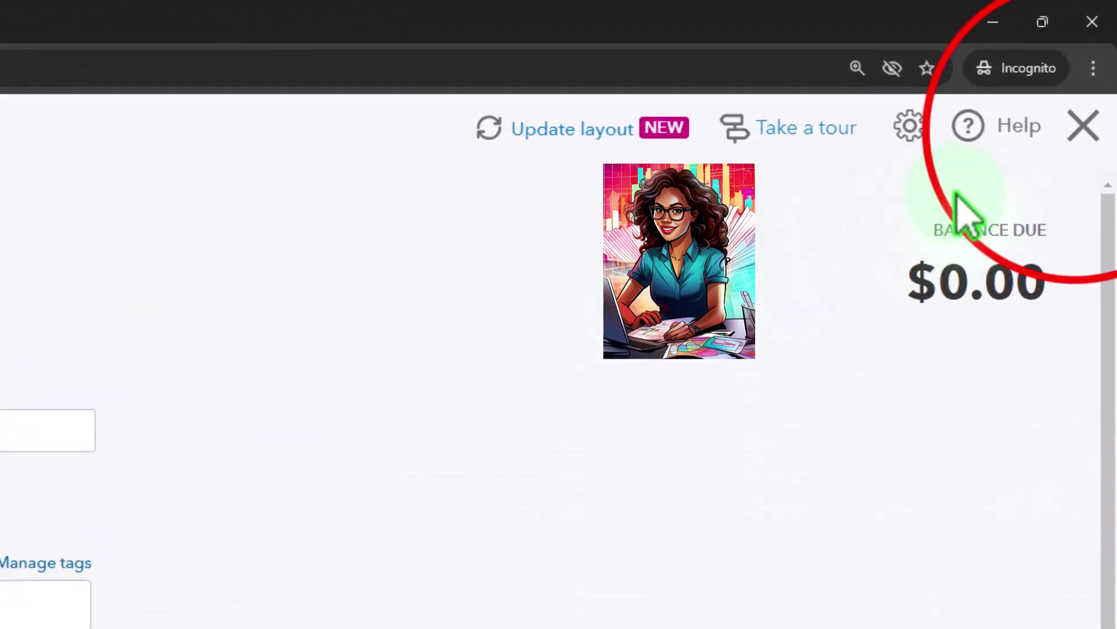
click(1083, 126)
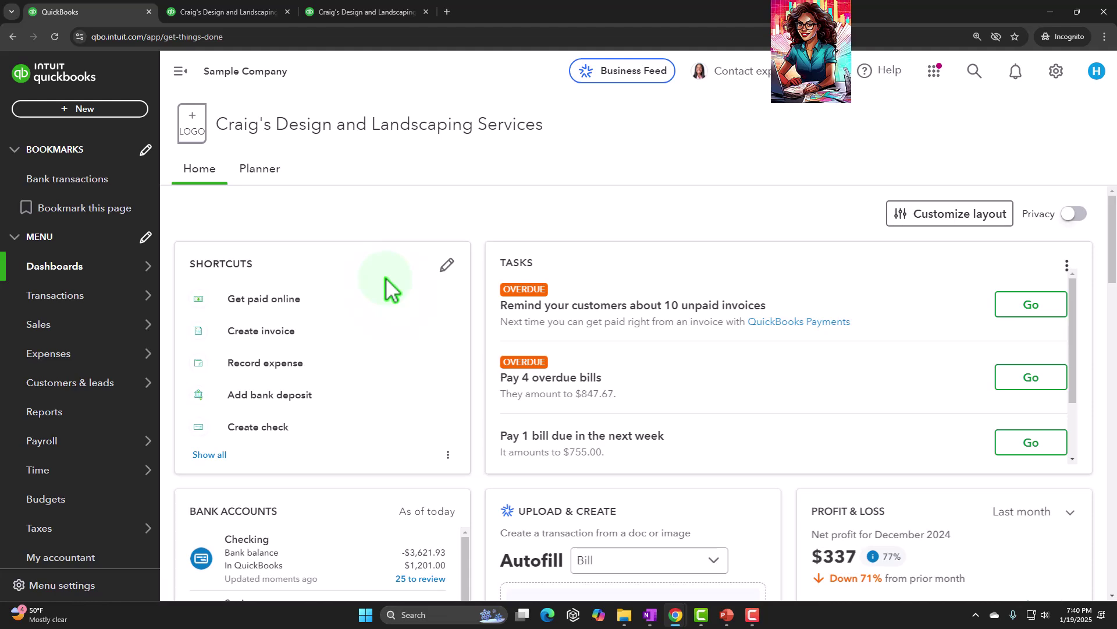
Open the list of all sales transactions with the navigation menu collapsed, and dismiss the transaction details tour.
mouse_move(94, 326)
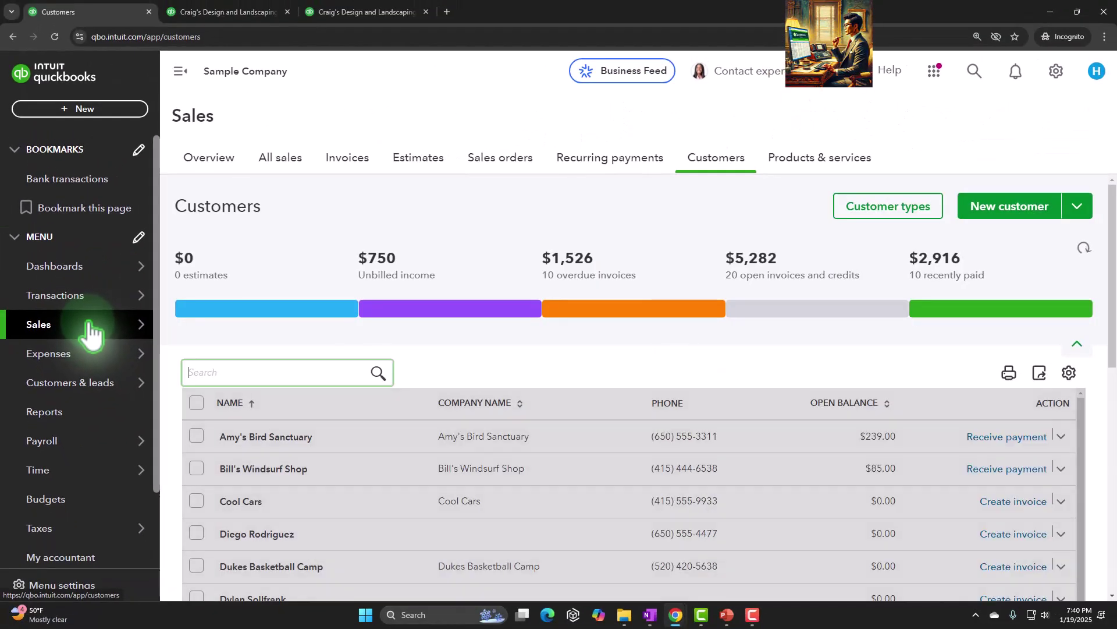
click(180, 71)
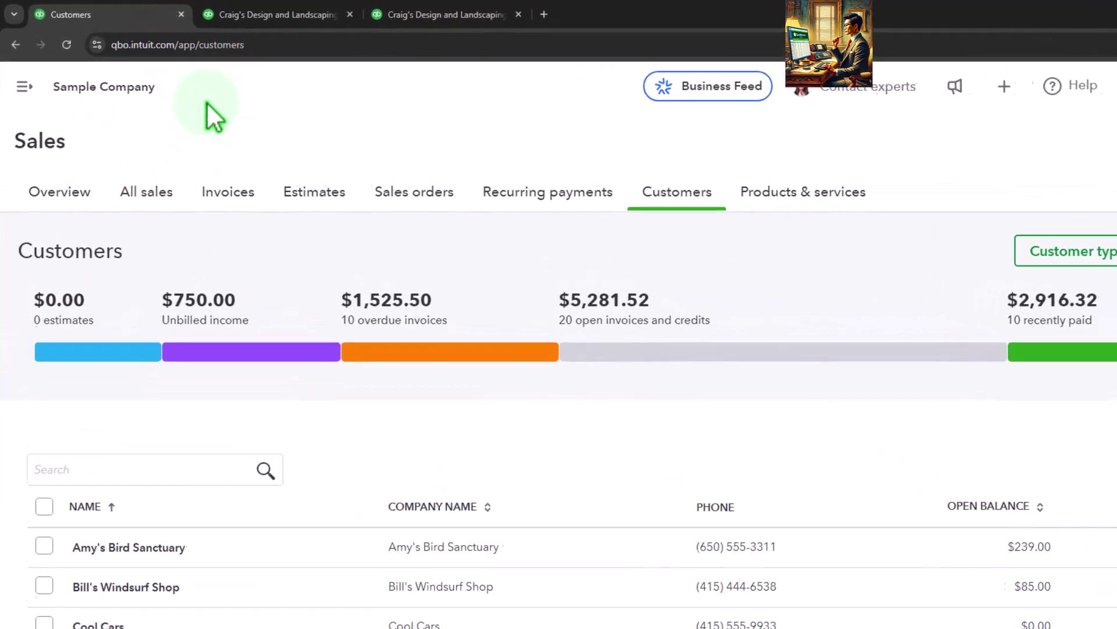
click(160, 195)
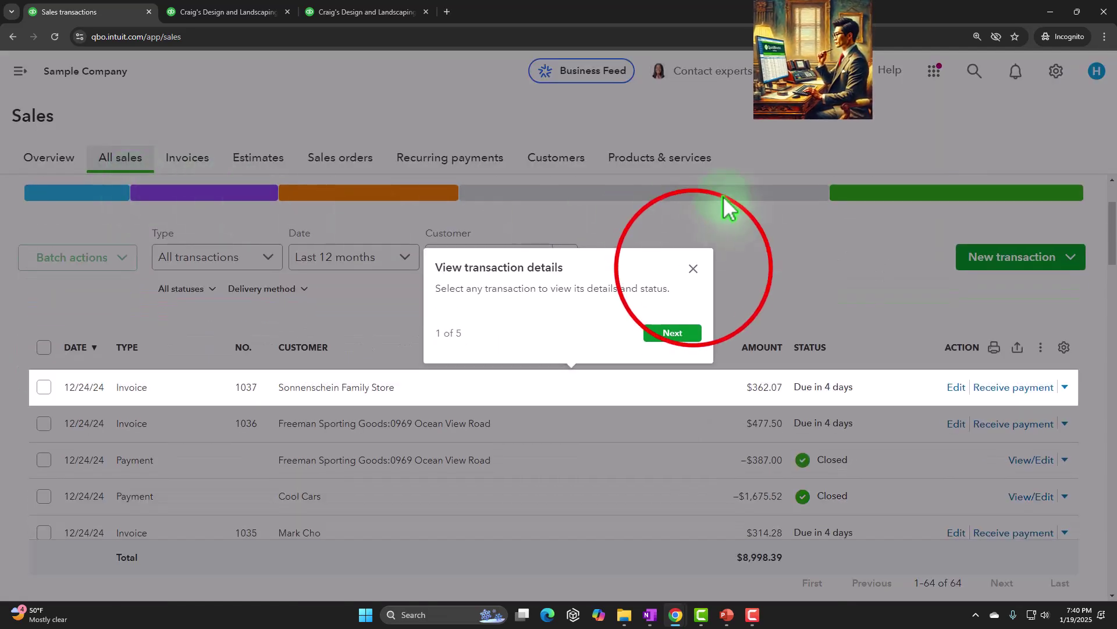
click(693, 268)
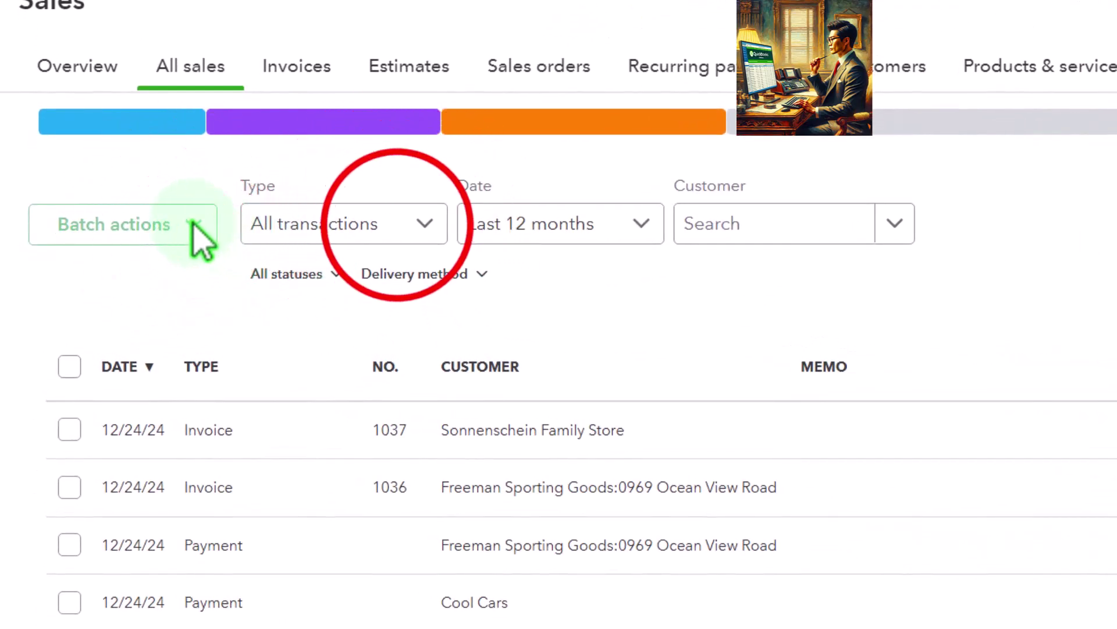
Filter the sales transactions to Invoices and examine the actions available for the first overdue invoice.
click(393, 224)
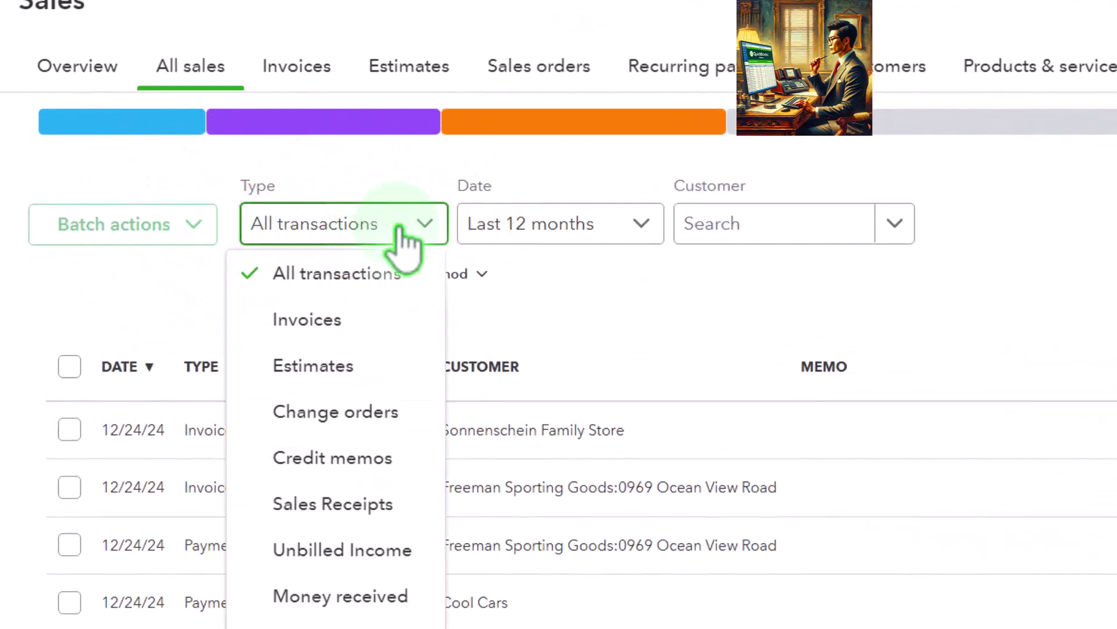
click(341, 319)
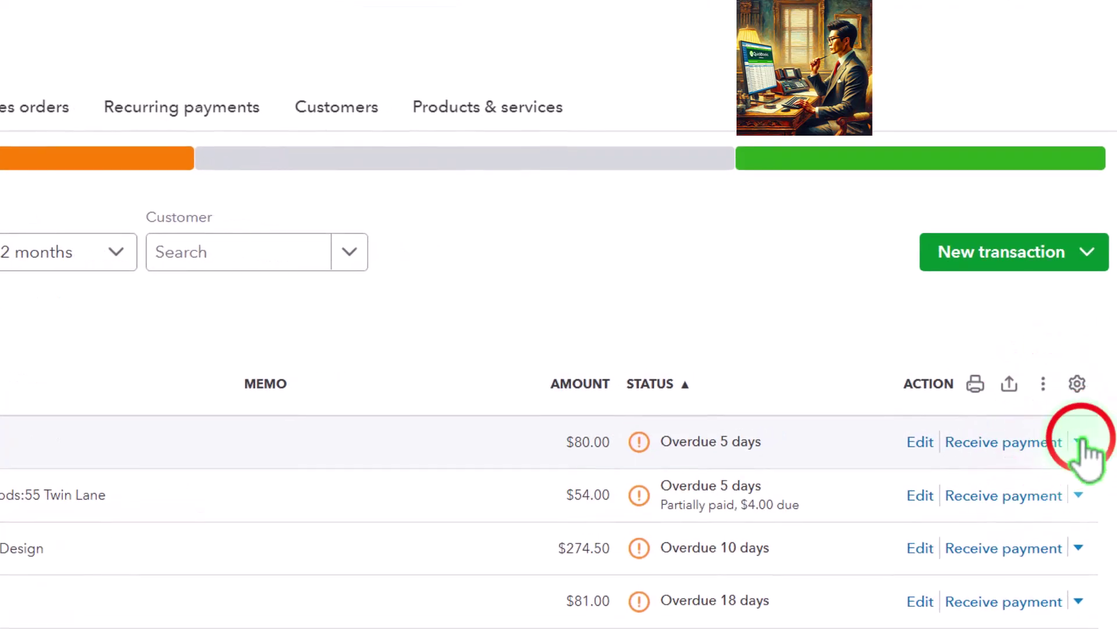
click(1080, 442)
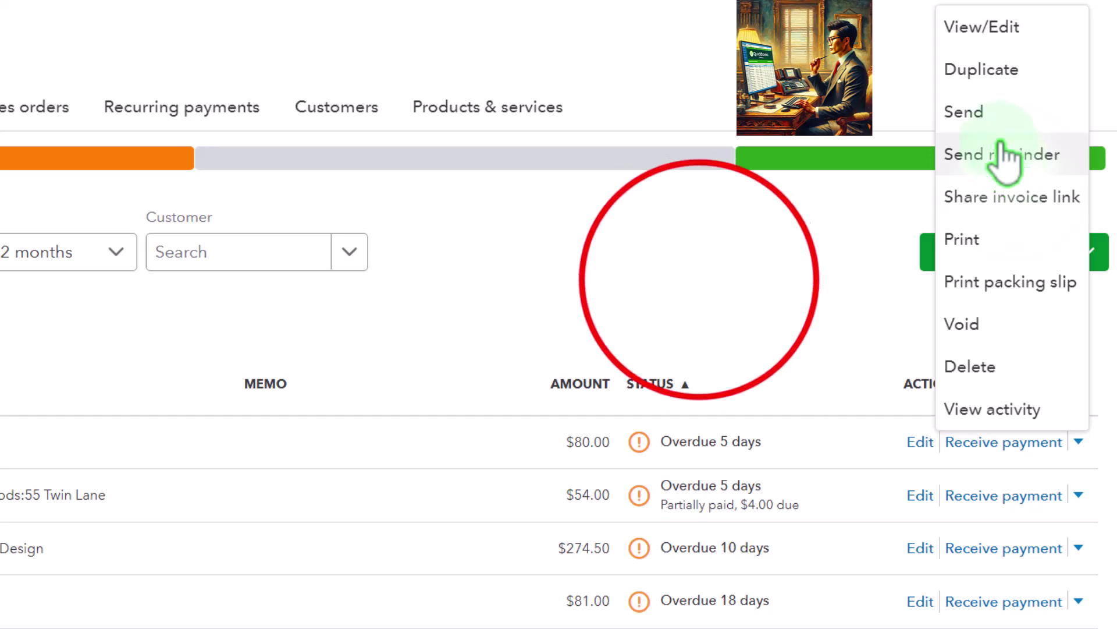
click(701, 281)
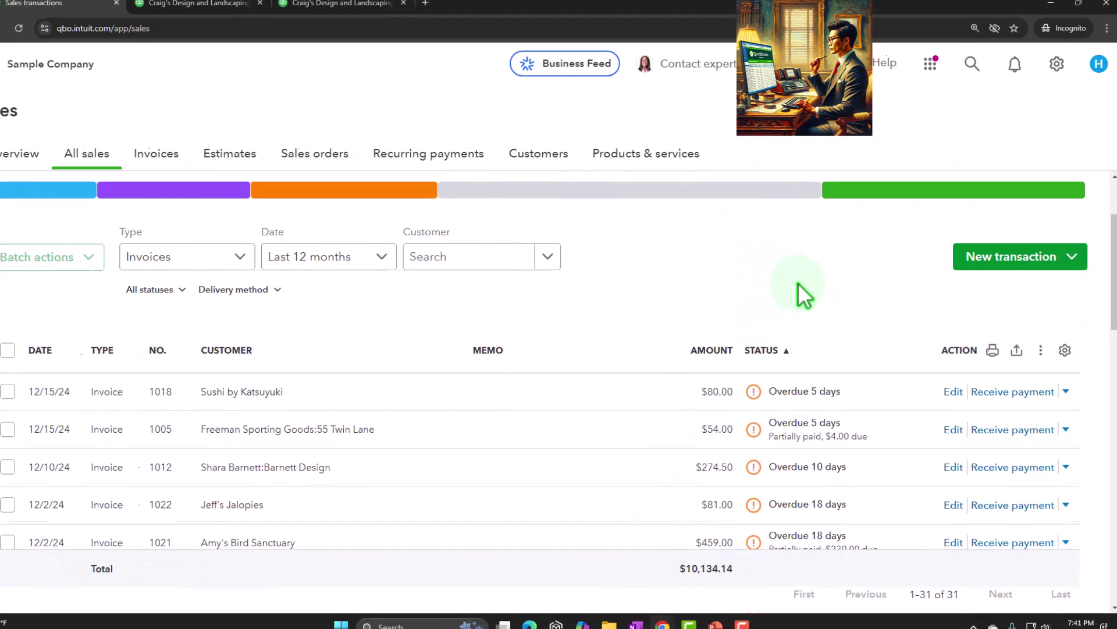
Select the first two invoices dated 12/15/24, examine their available batch actions, and deselect both.
click(58, 418)
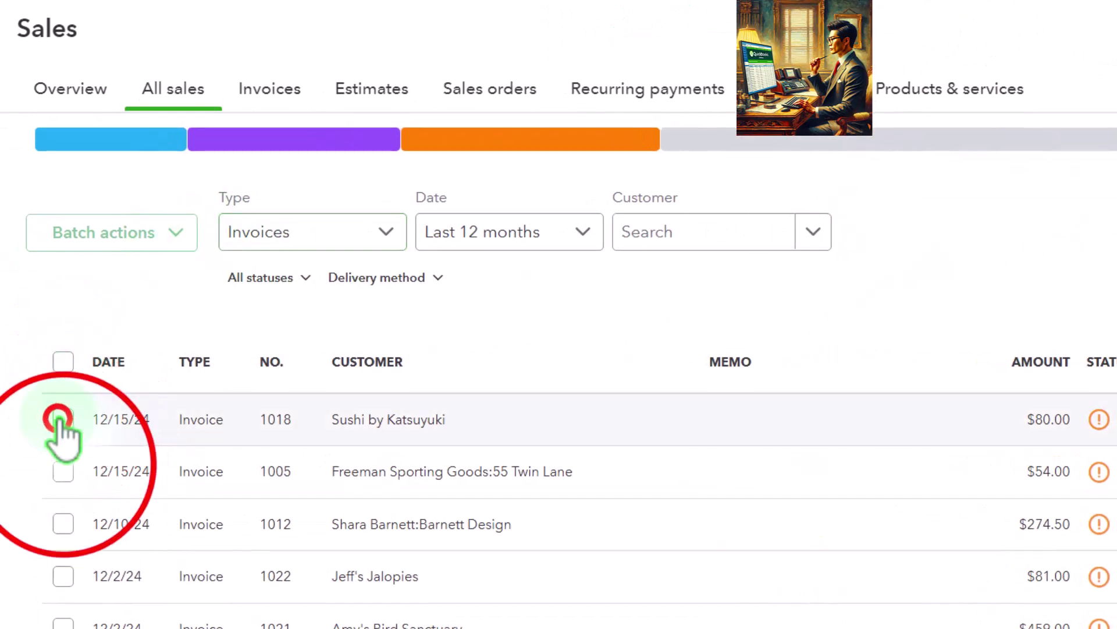
click(63, 469)
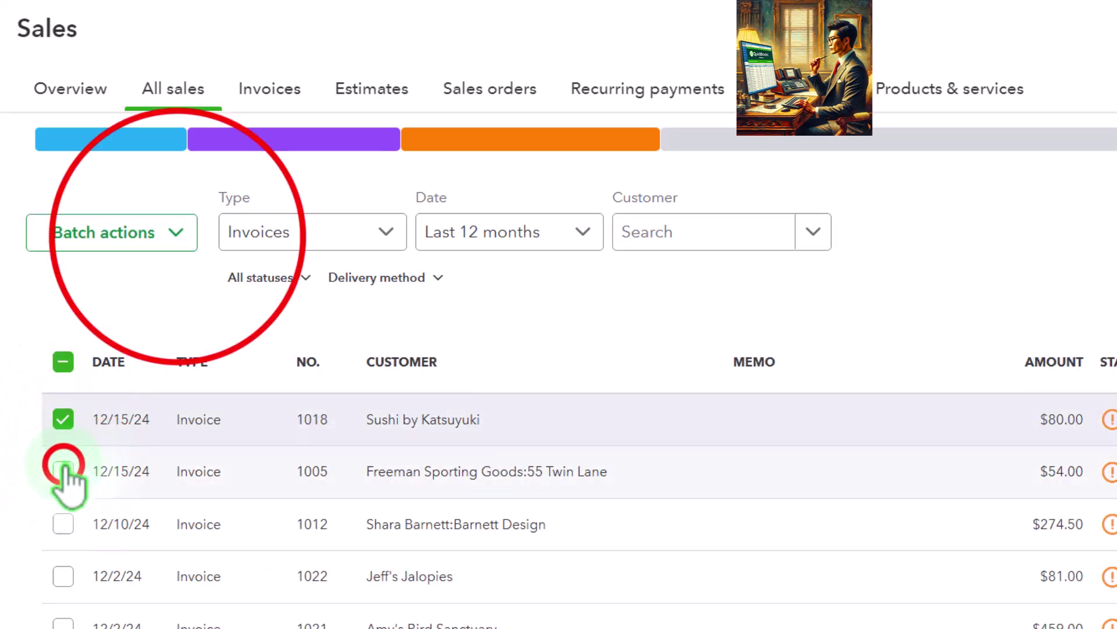
click(177, 236)
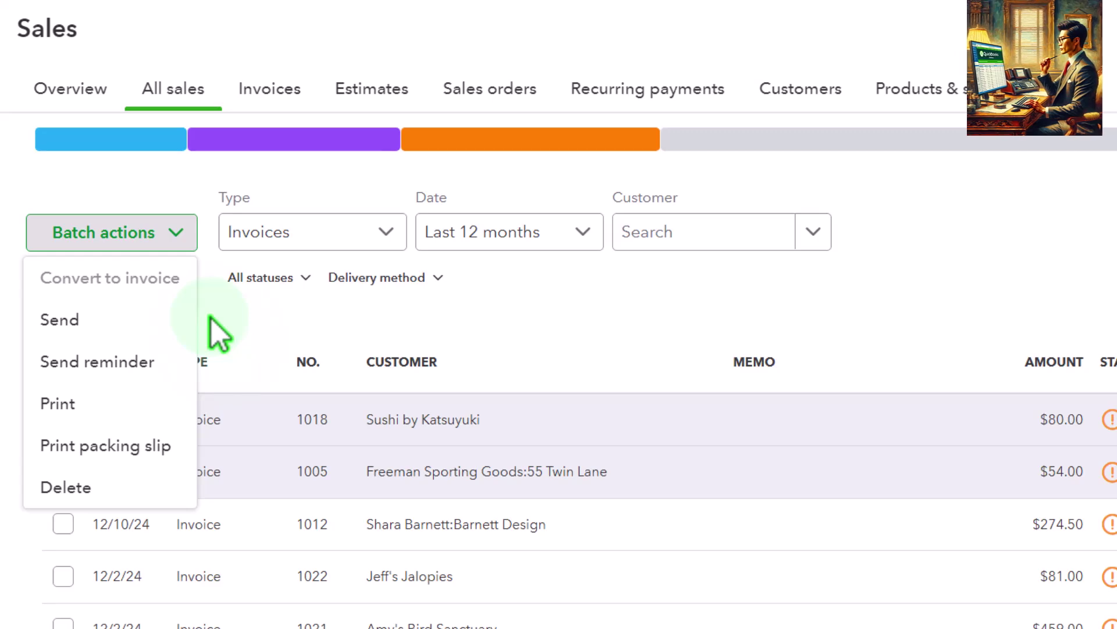
click(1073, 259)
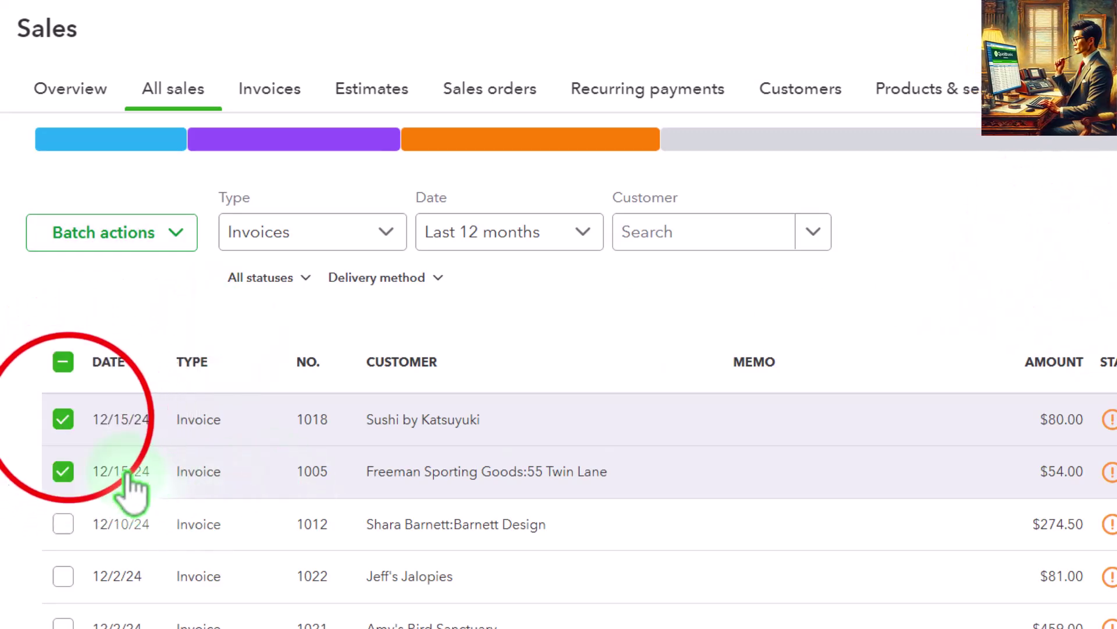
click(62, 419)
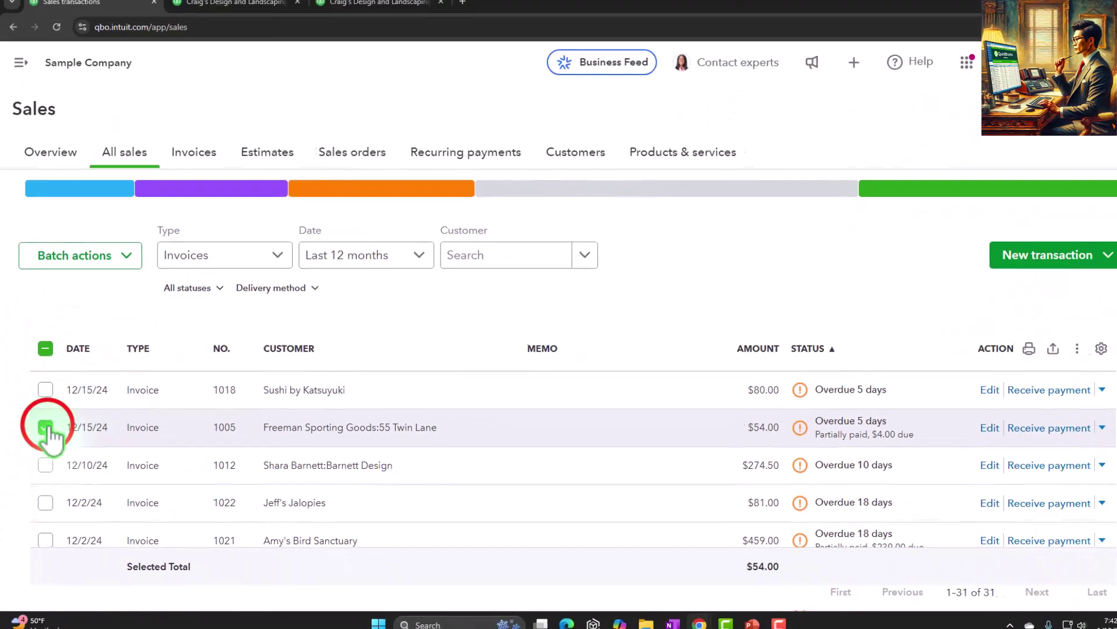
click(46, 428)
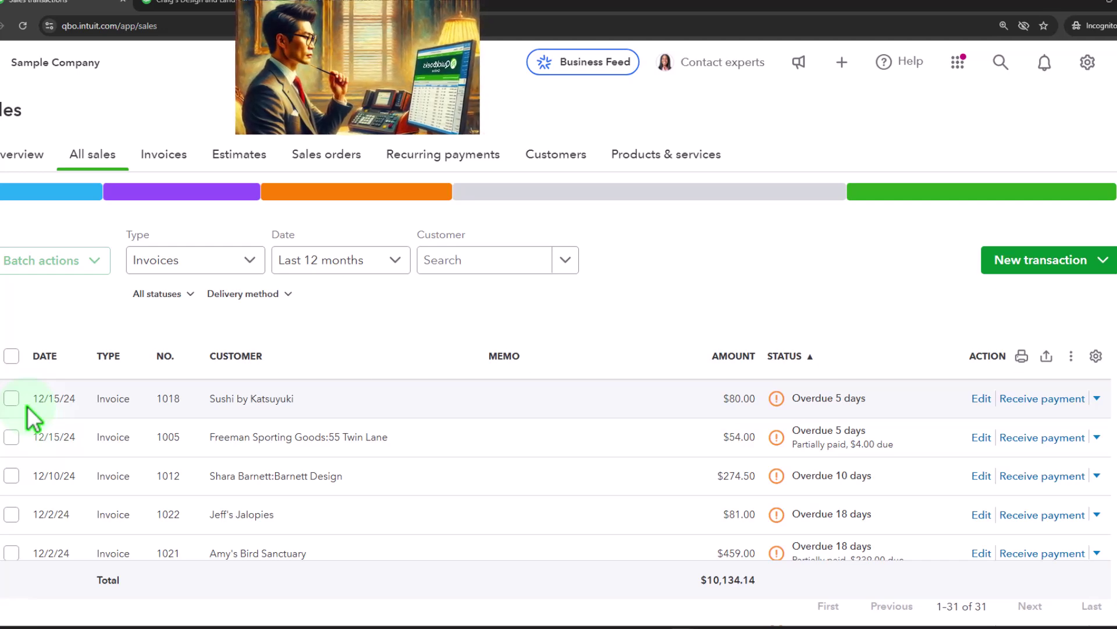
Filter the dedicated Invoices list to Overdue status and check the first invoice's available actions.
click(160, 155)
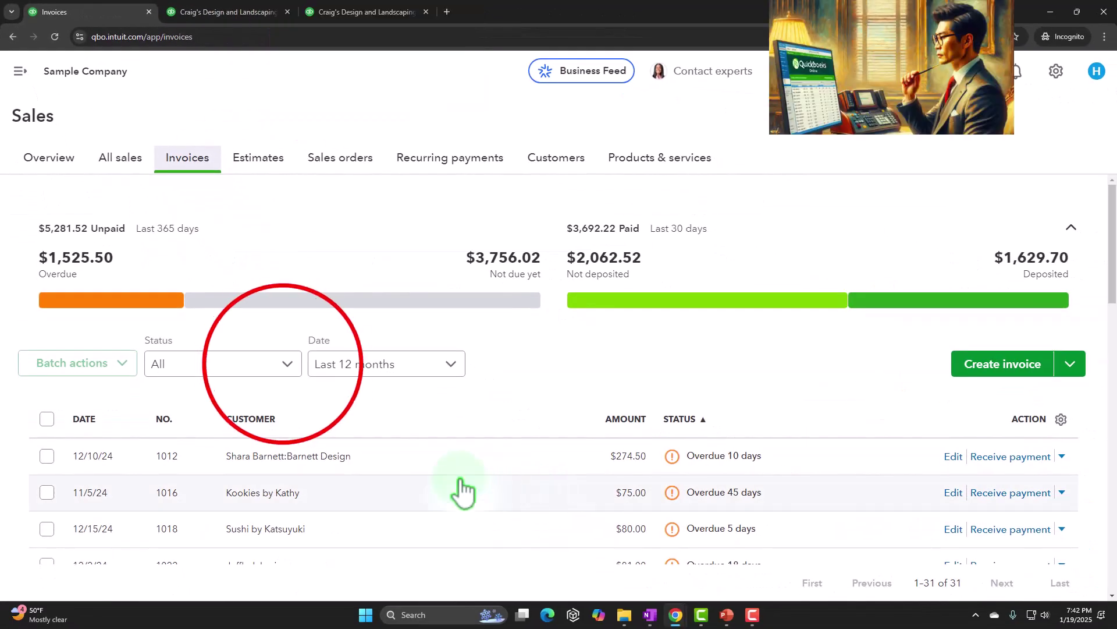
click(286, 364)
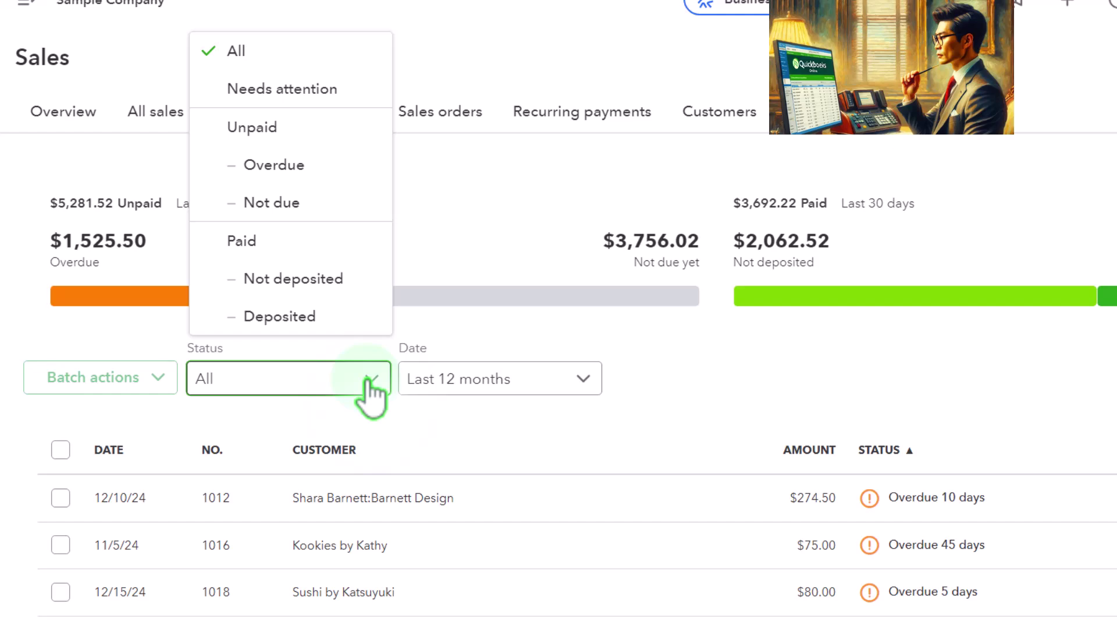
click(291, 165)
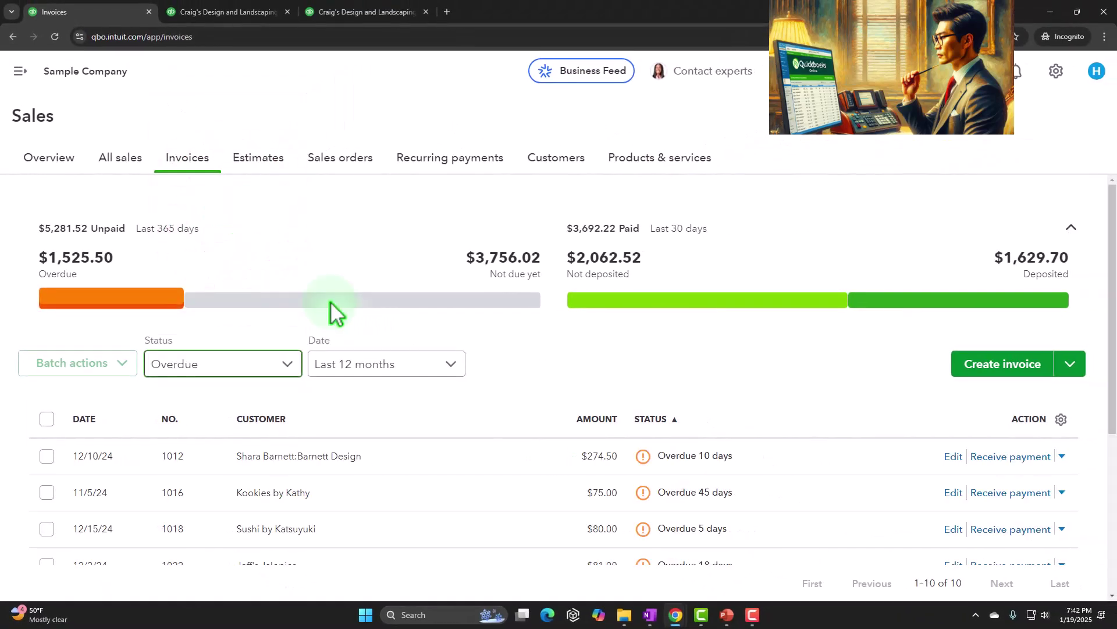
click(1065, 456)
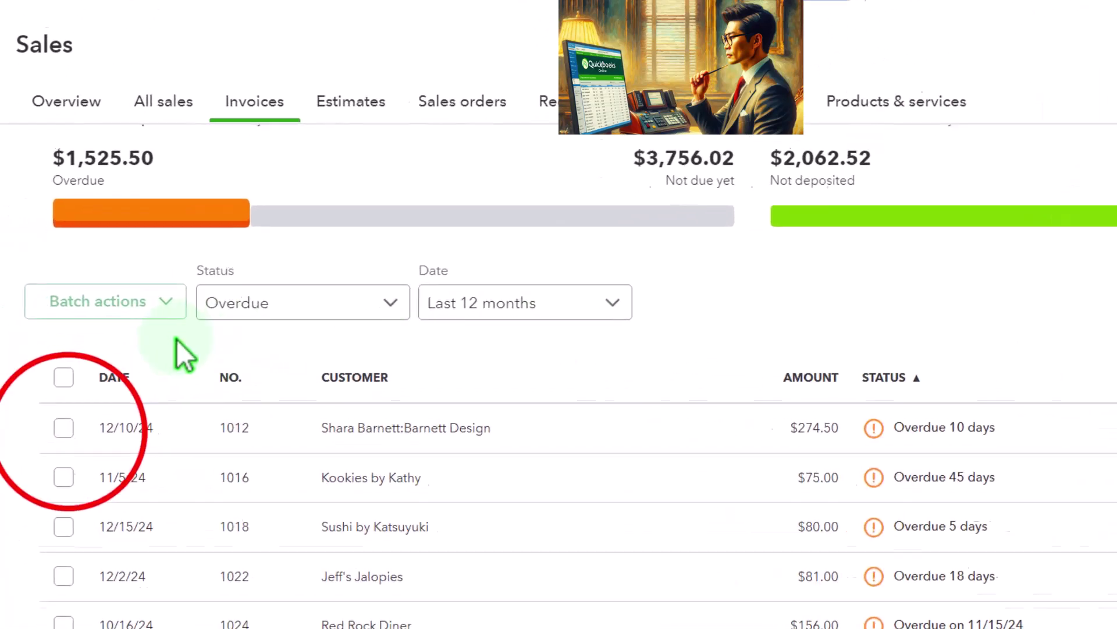
Select the first two overdue invoices in the list and examine the batch actions available for them.
click(64, 427)
click(64, 476)
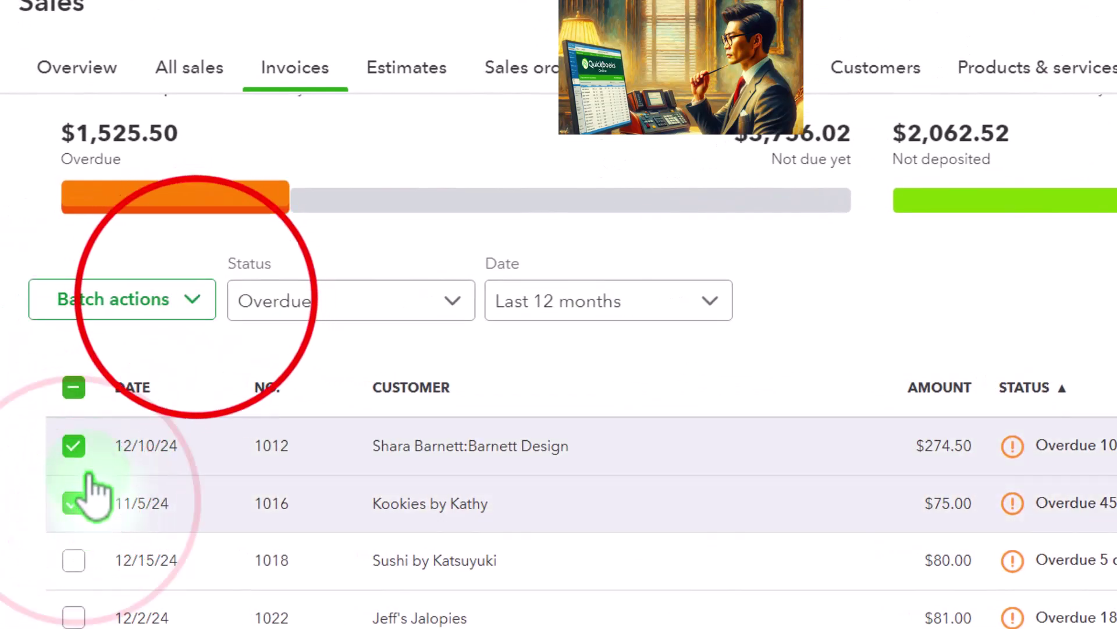
click(193, 303)
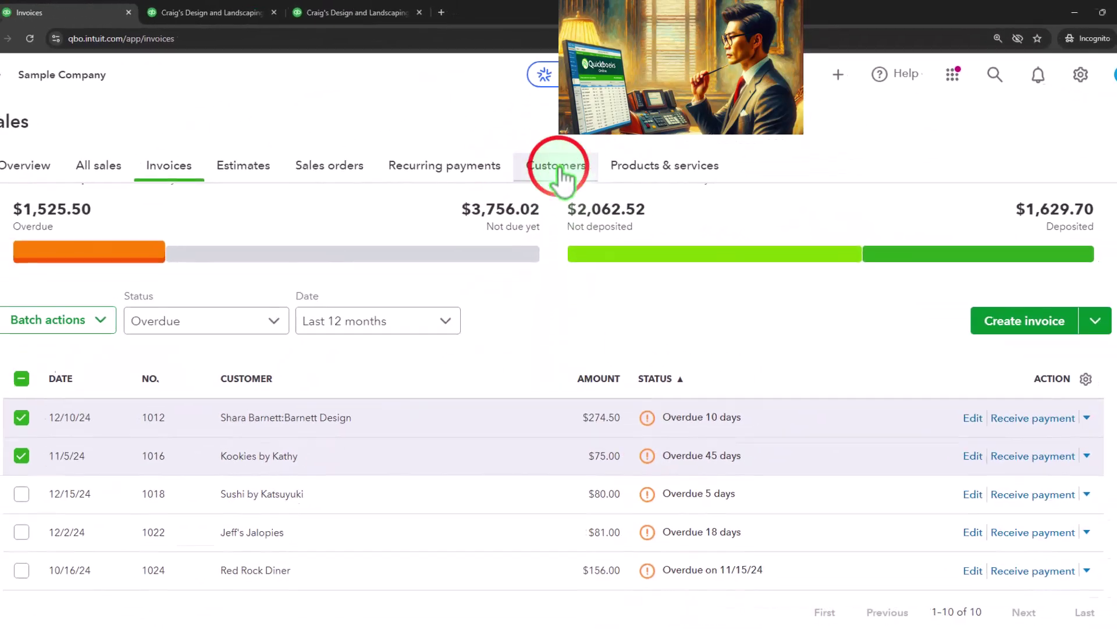
Filter the Customers list to customers with overdue invoices and look through their pending invoices.
click(559, 217)
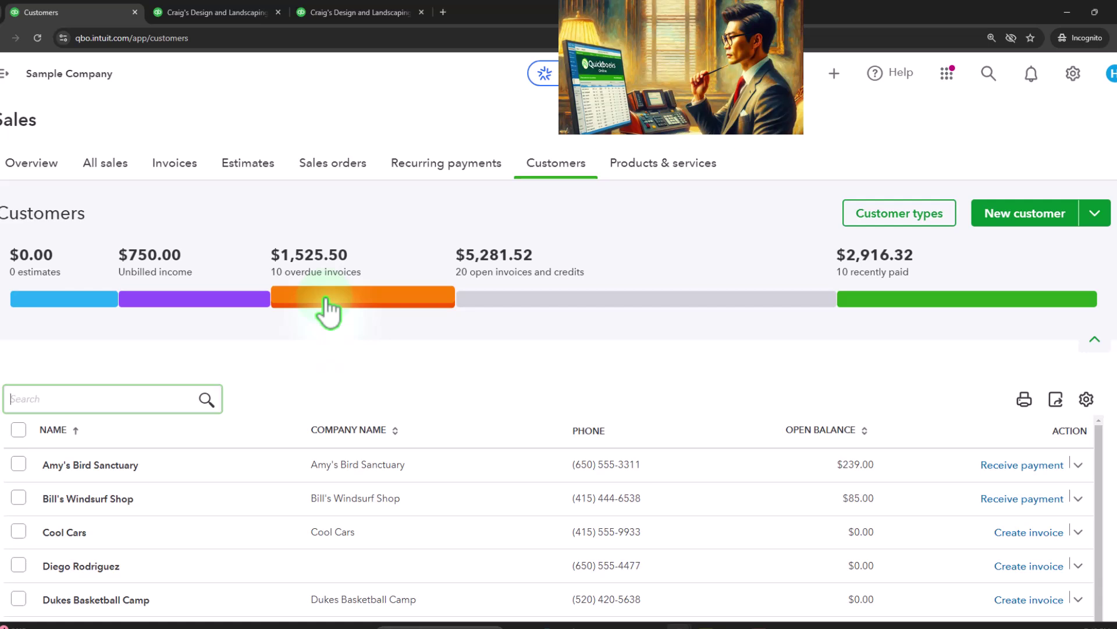
click(376, 299)
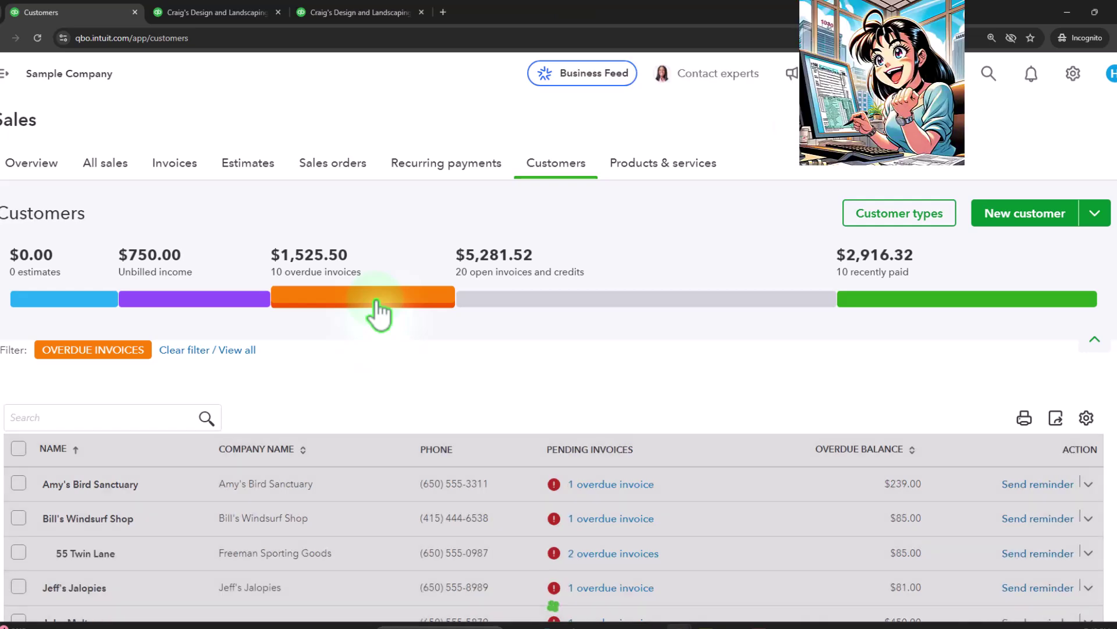
scroll(377, 311, down, 3)
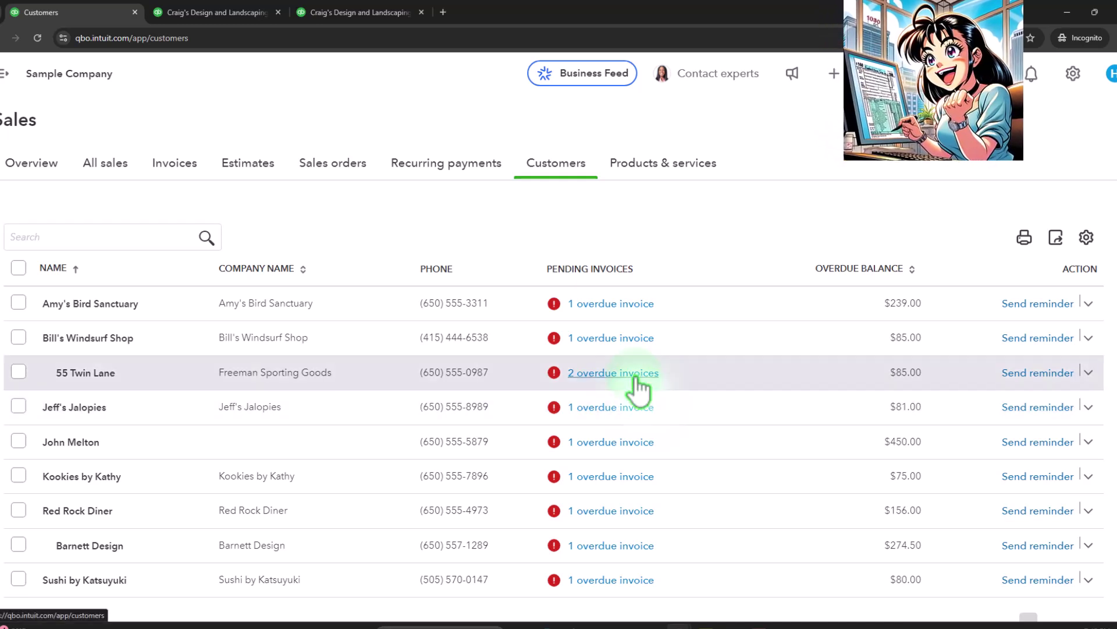
click(626, 378)
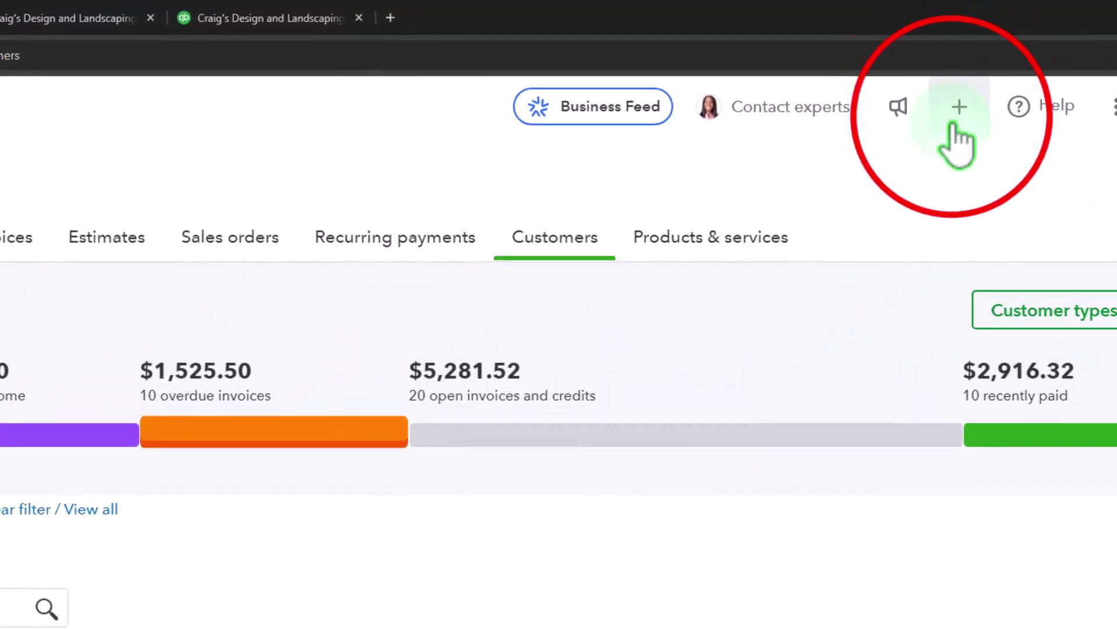
Examine the list of new transaction types, and briefly expand and collapse the navigation menu.
click(967, 99)
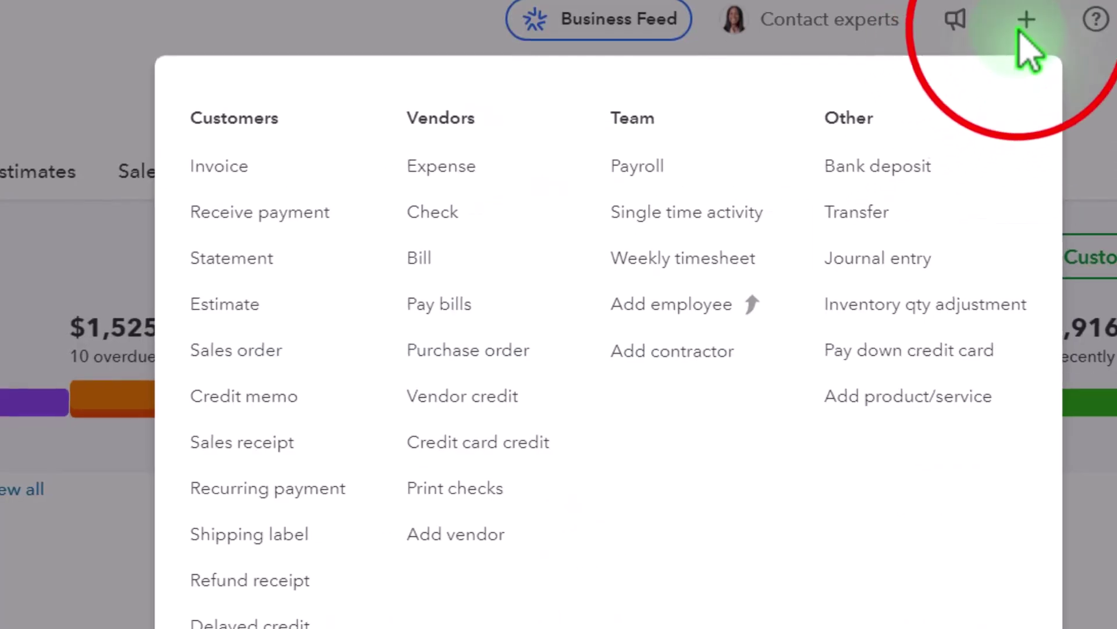
click(1025, 21)
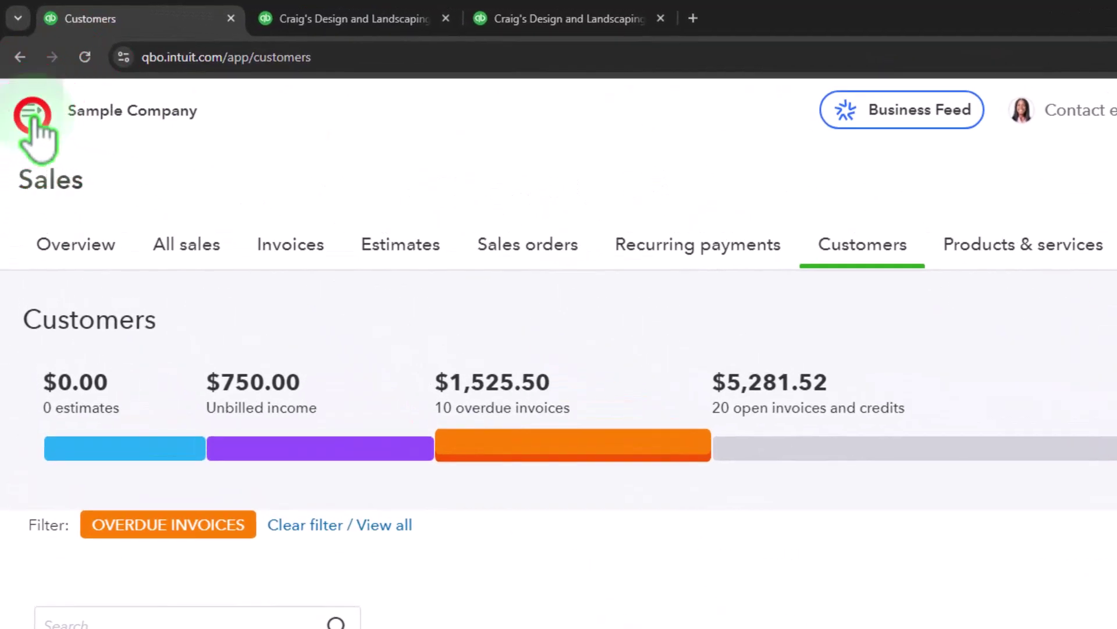
click(33, 116)
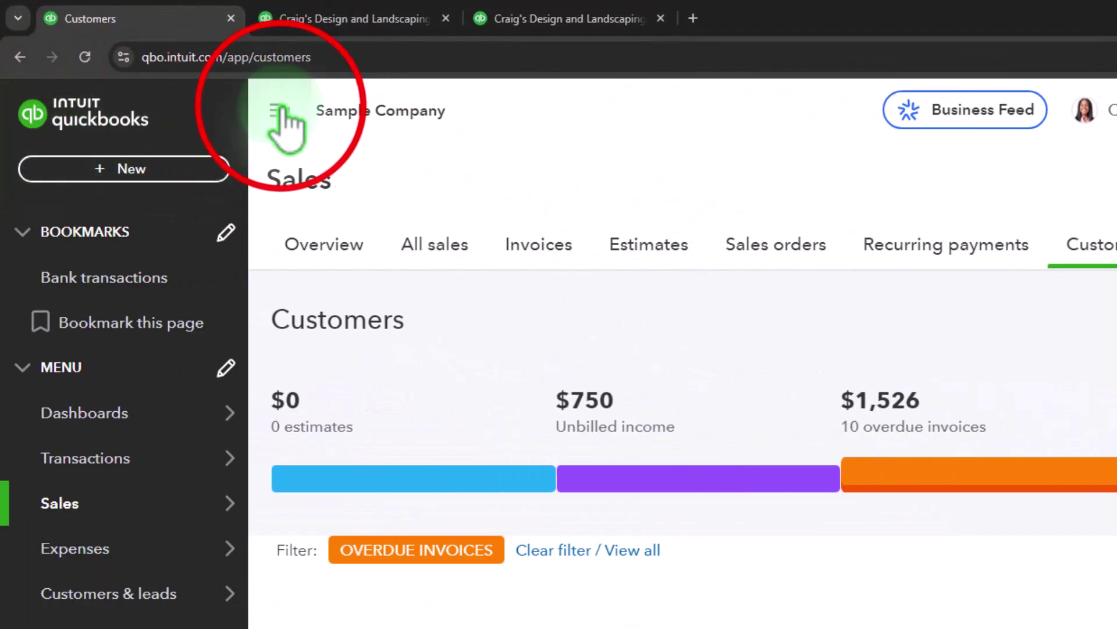
click(280, 111)
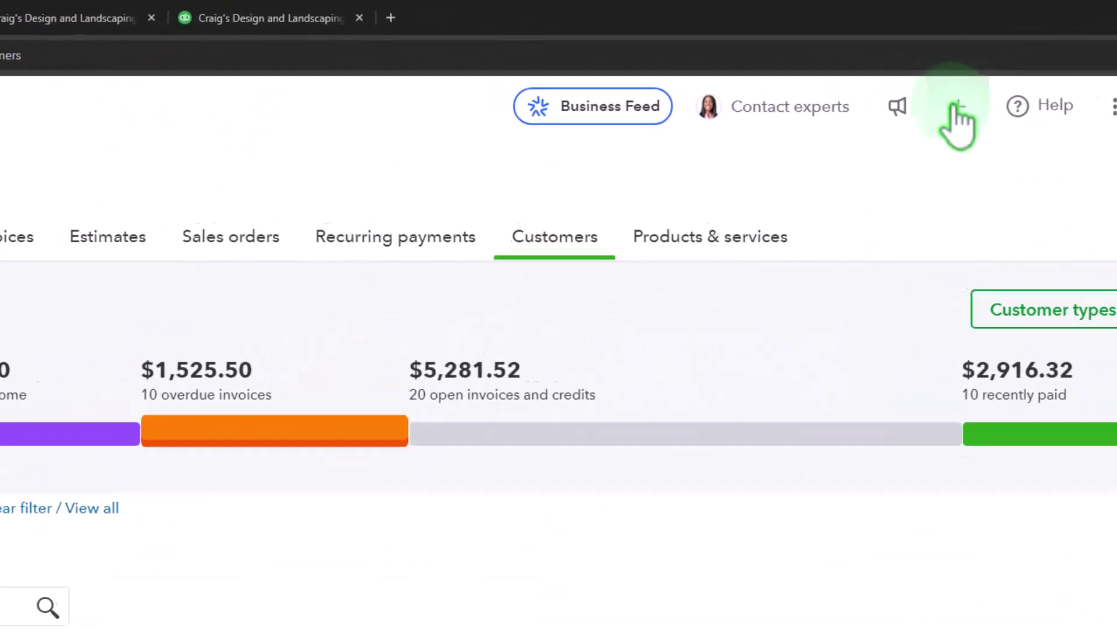
Start creating customer statements, keeping the statement date at 01/20/2025.
click(945, 104)
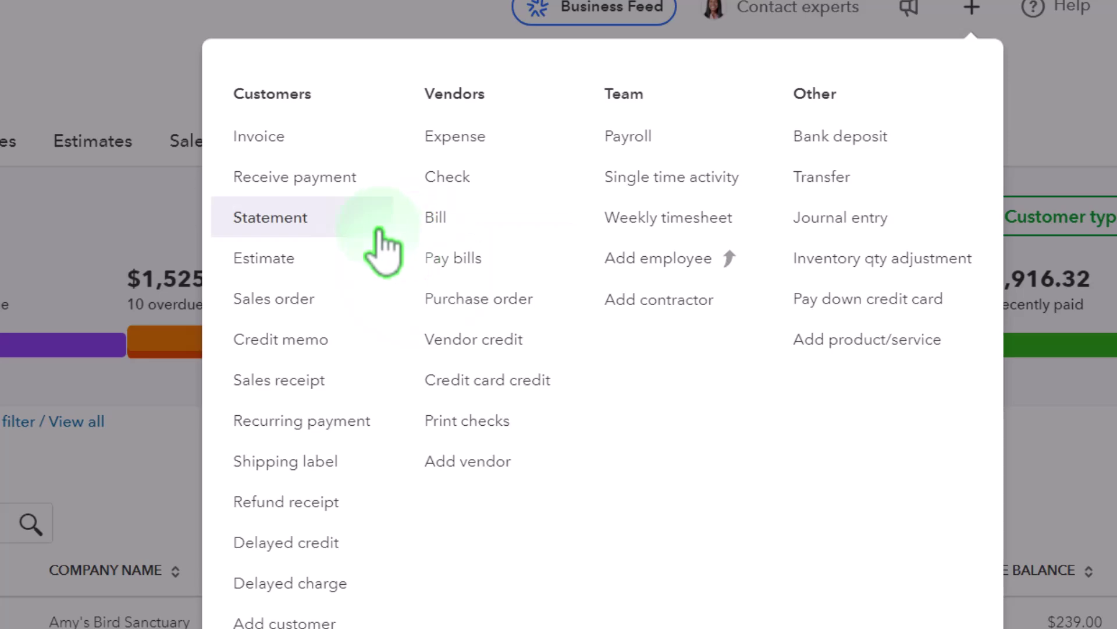
click(308, 217)
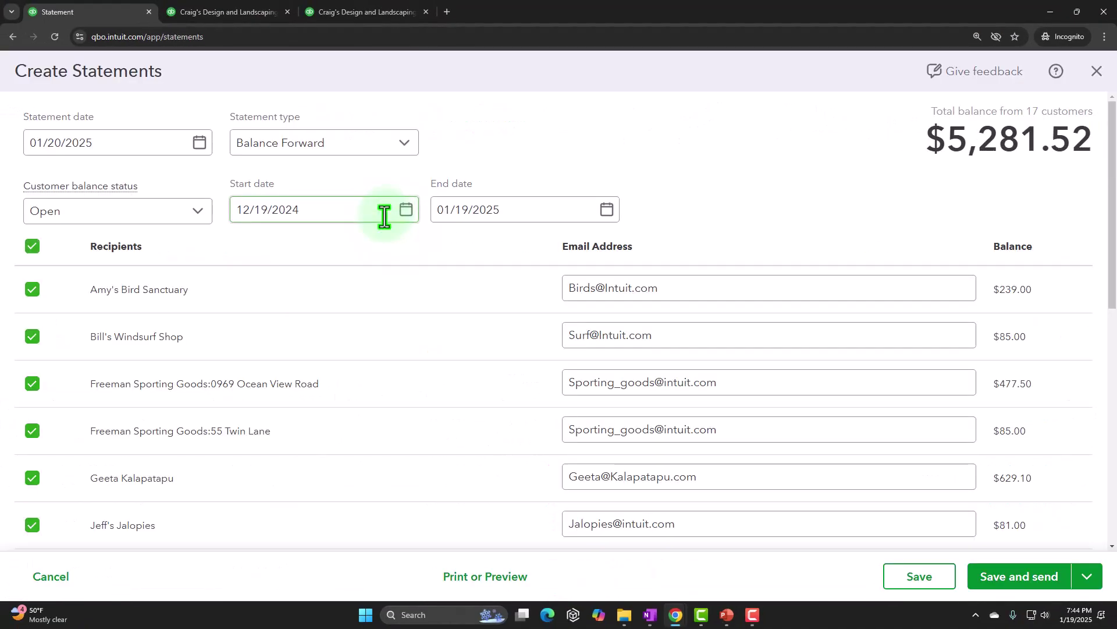
click(138, 138)
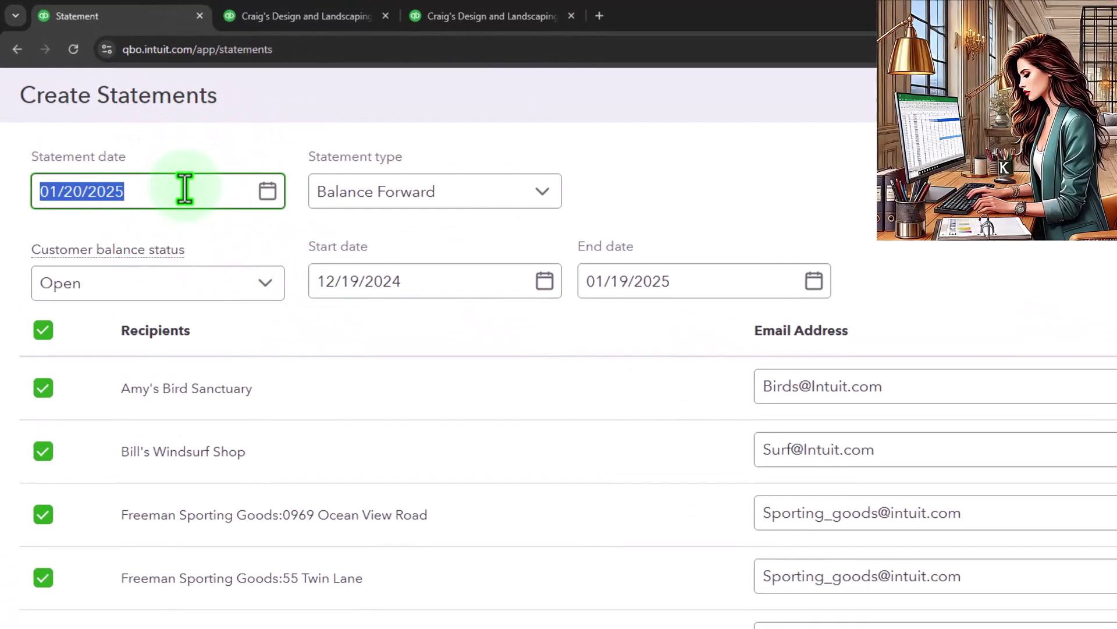
key(Tab)
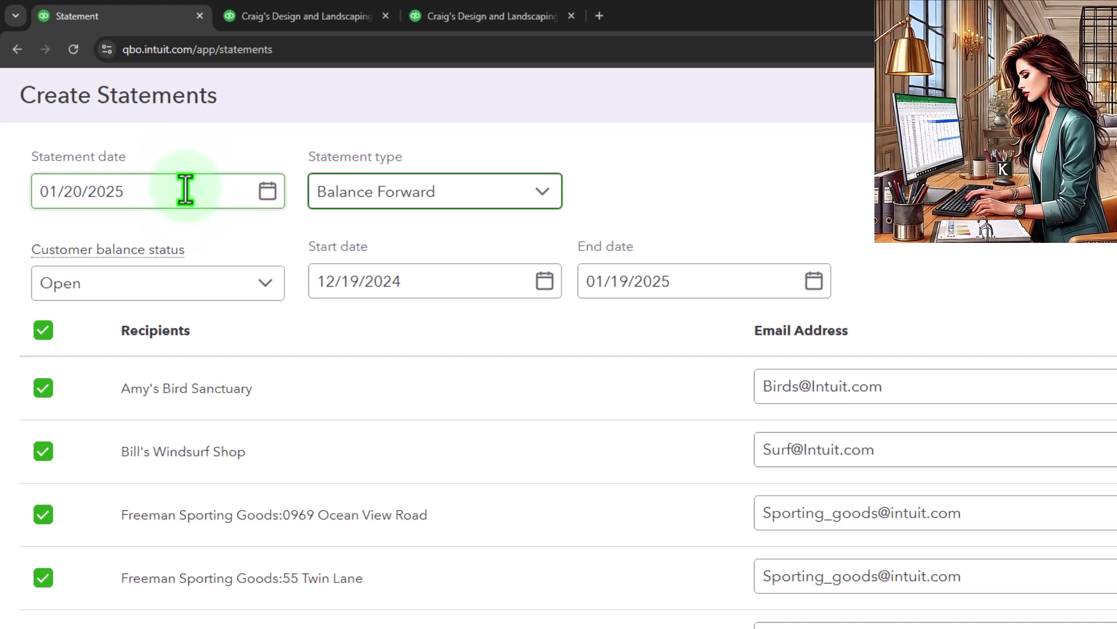
Examine the available statement types and customer balance status options, leaving them at Balance Forward and Open.
click(537, 192)
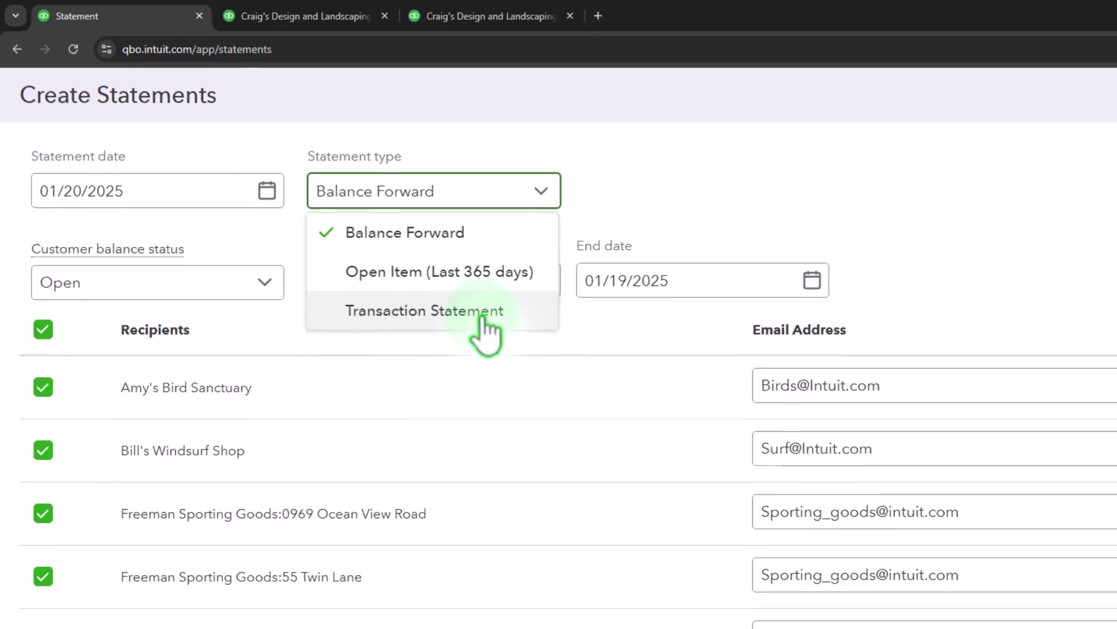
click(721, 181)
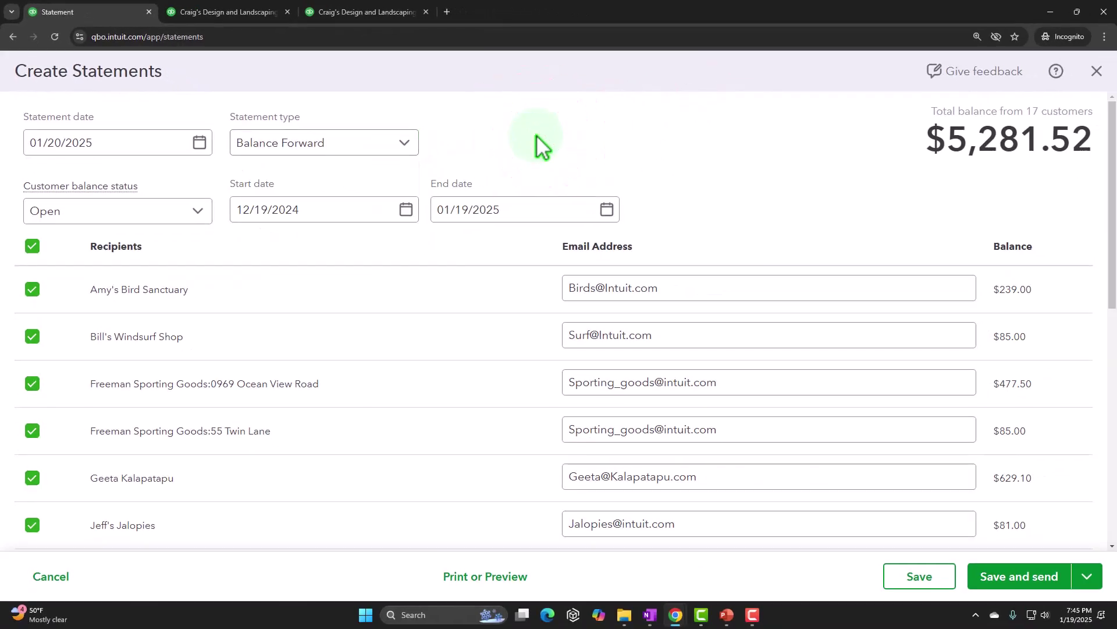
click(85, 211)
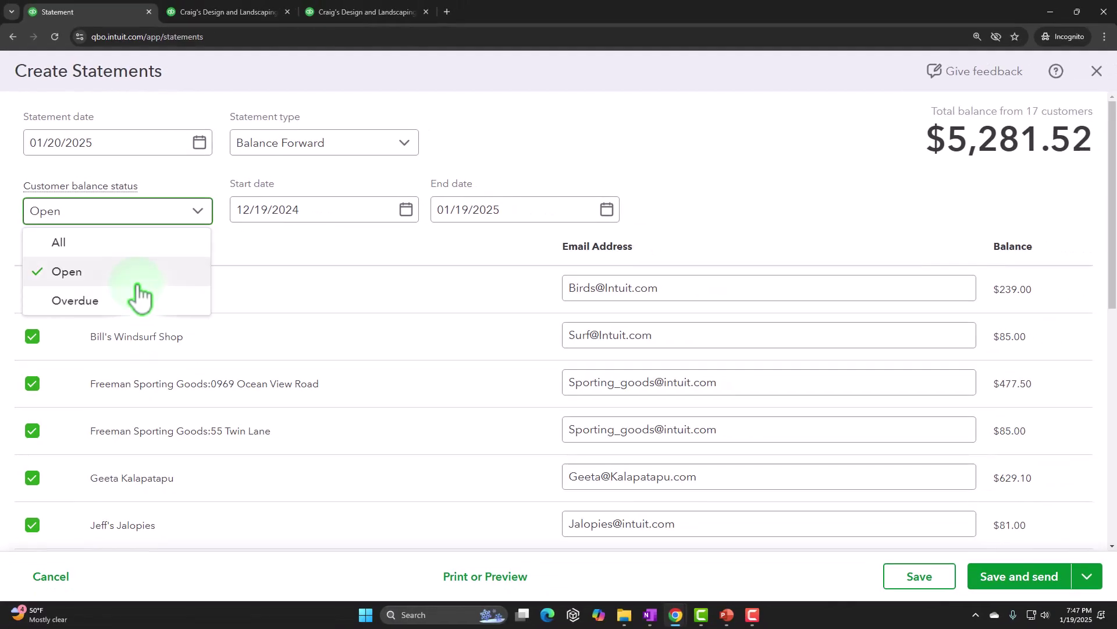
click(726, 137)
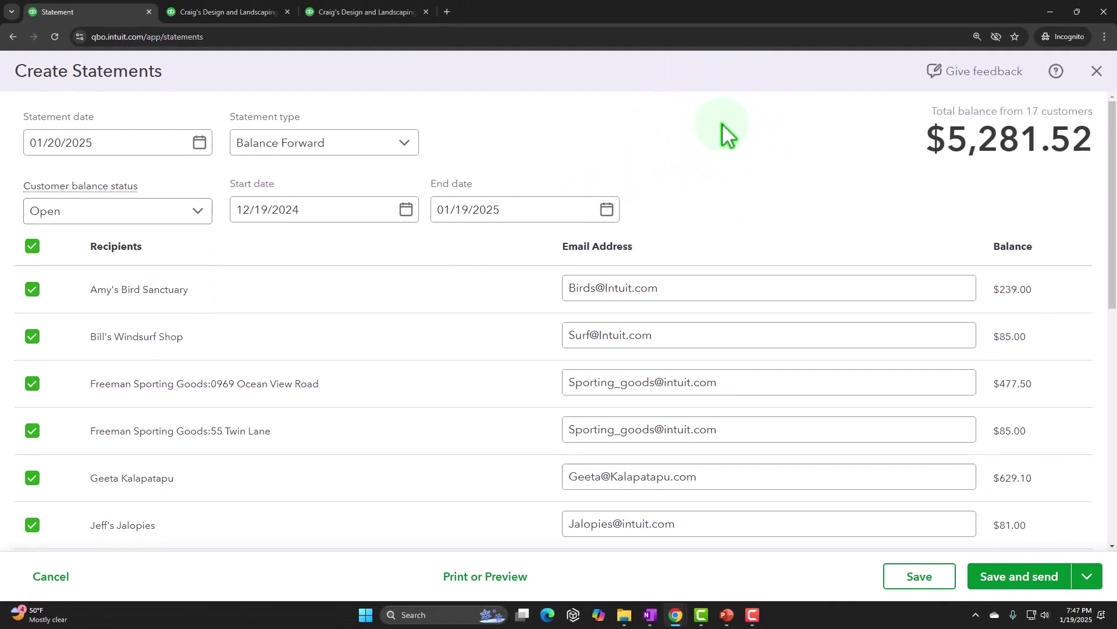
Check the statement period's start and end dates, keeping 12/19/2024 to 01/19/2025.
click(336, 211)
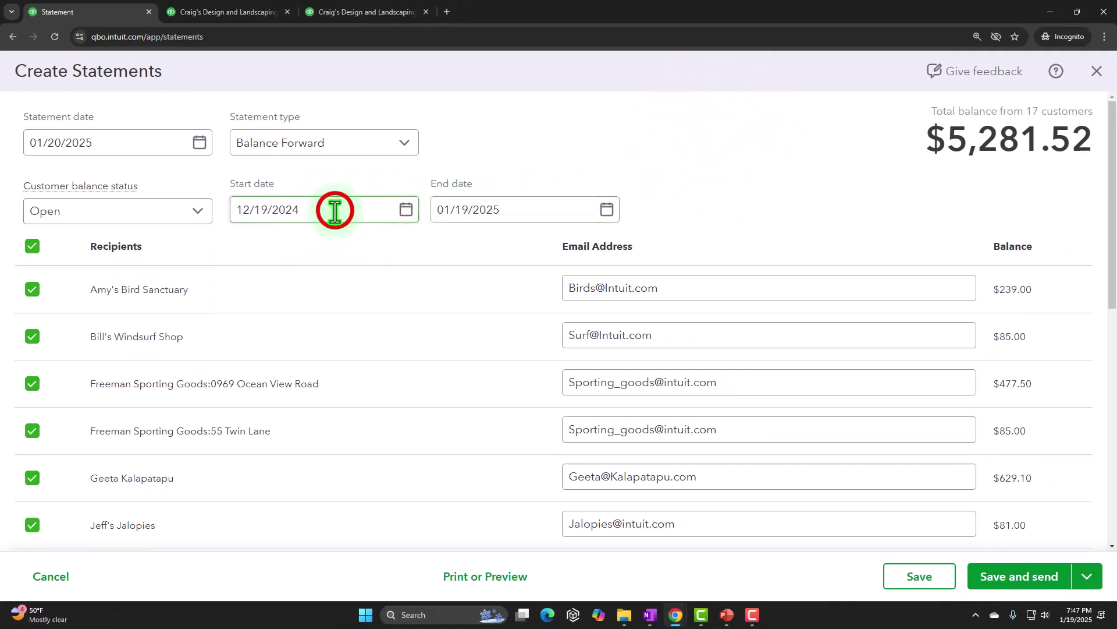
triple_click(335, 211)
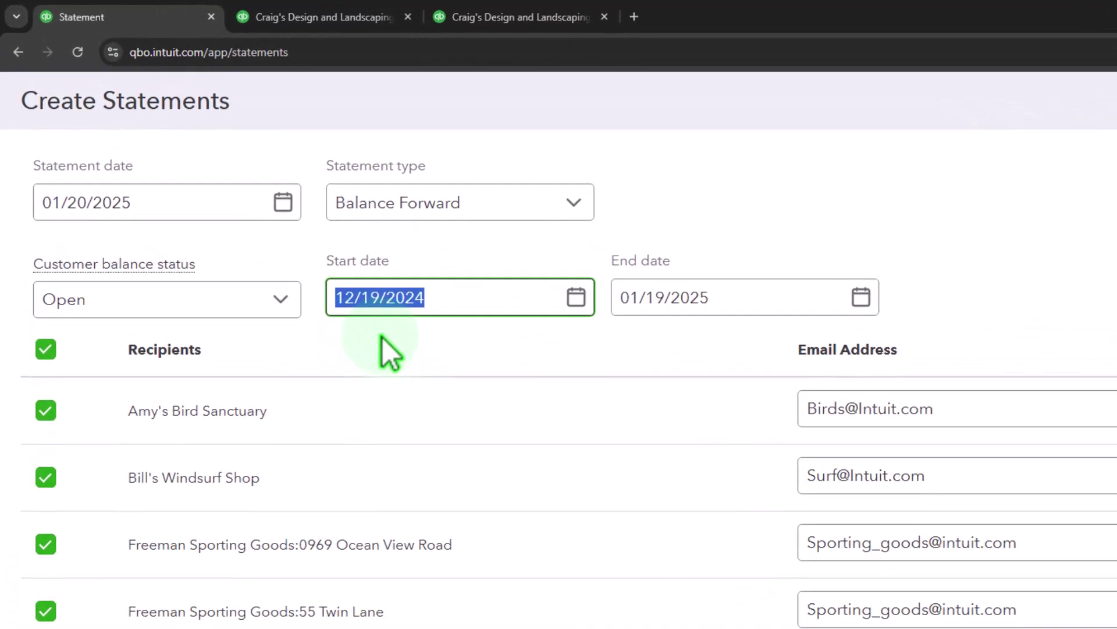
key(Tab)
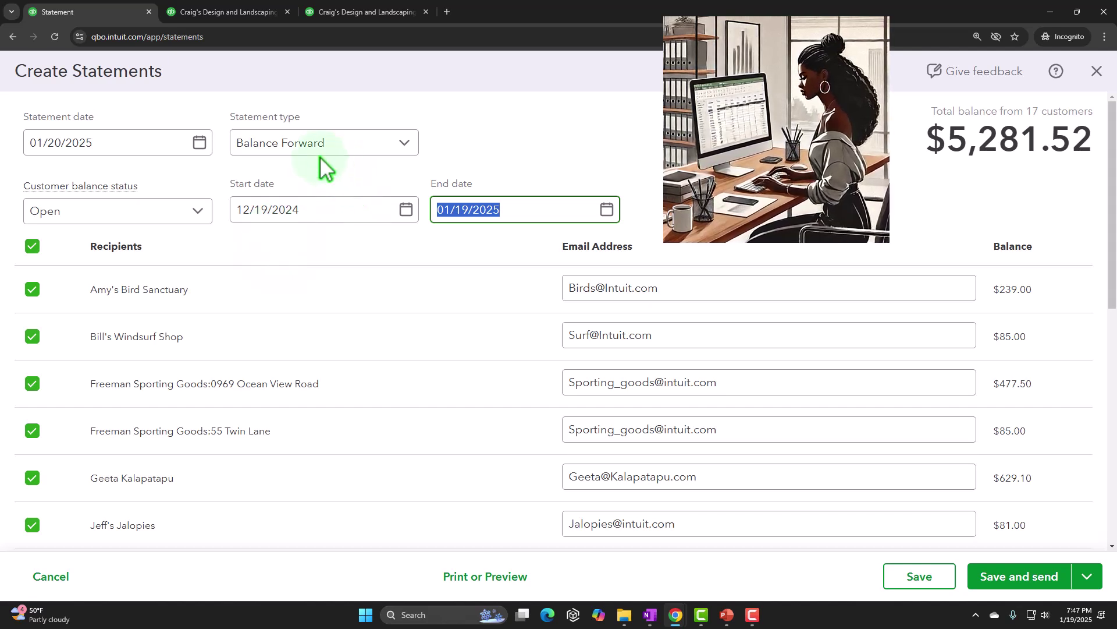
Review the full list of selected statement recipients with their email addresses and balances.
click(32, 383)
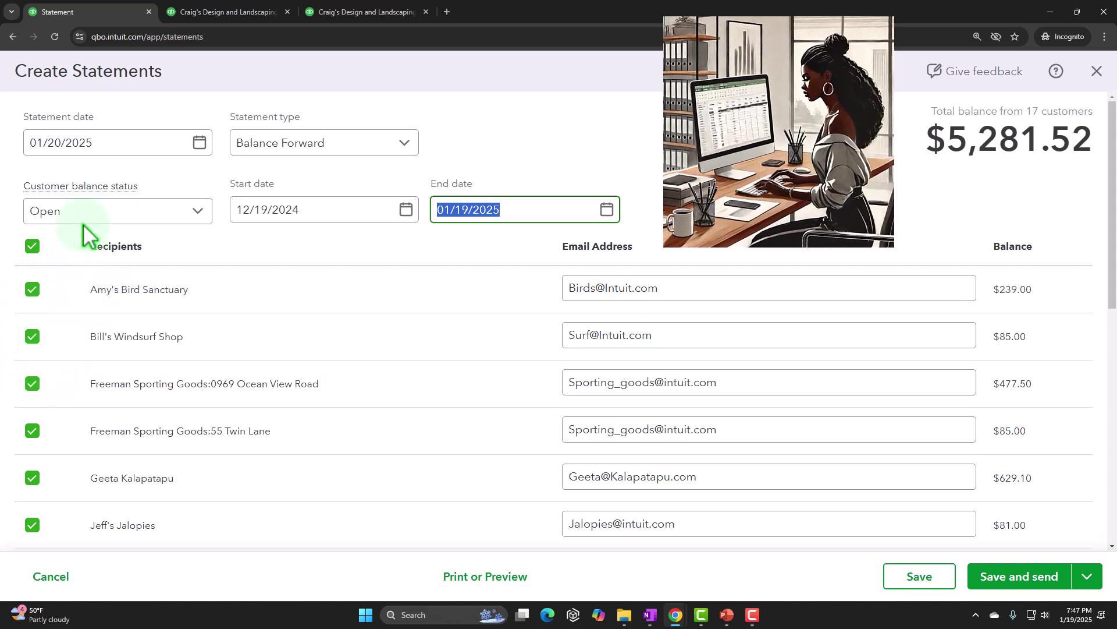
scroll(65, 312, down, 3)
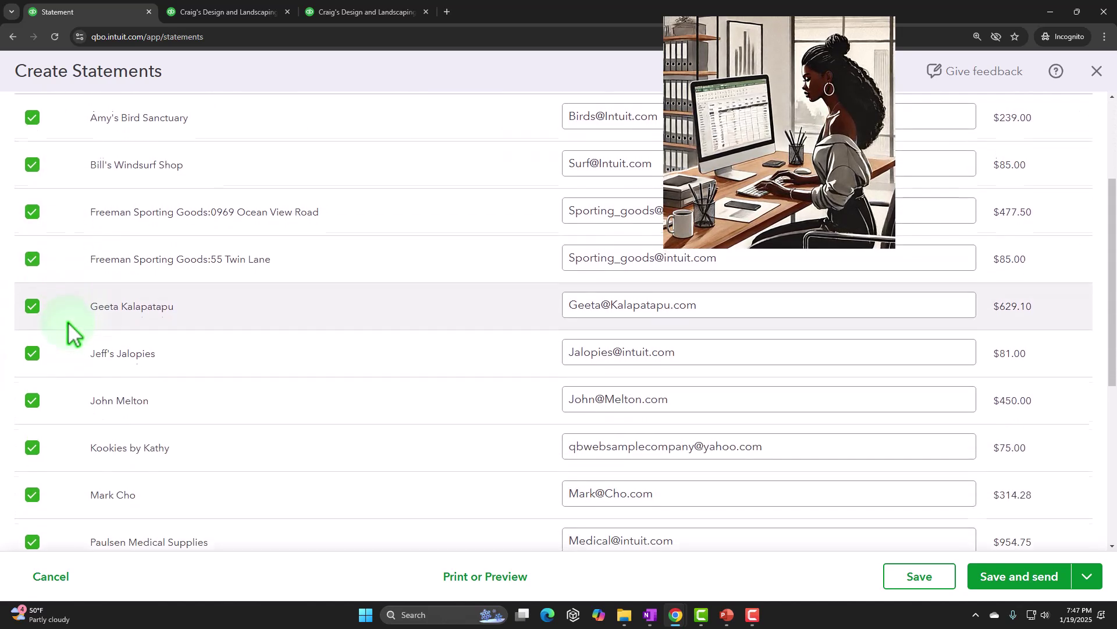
scroll(88, 344, up, 3)
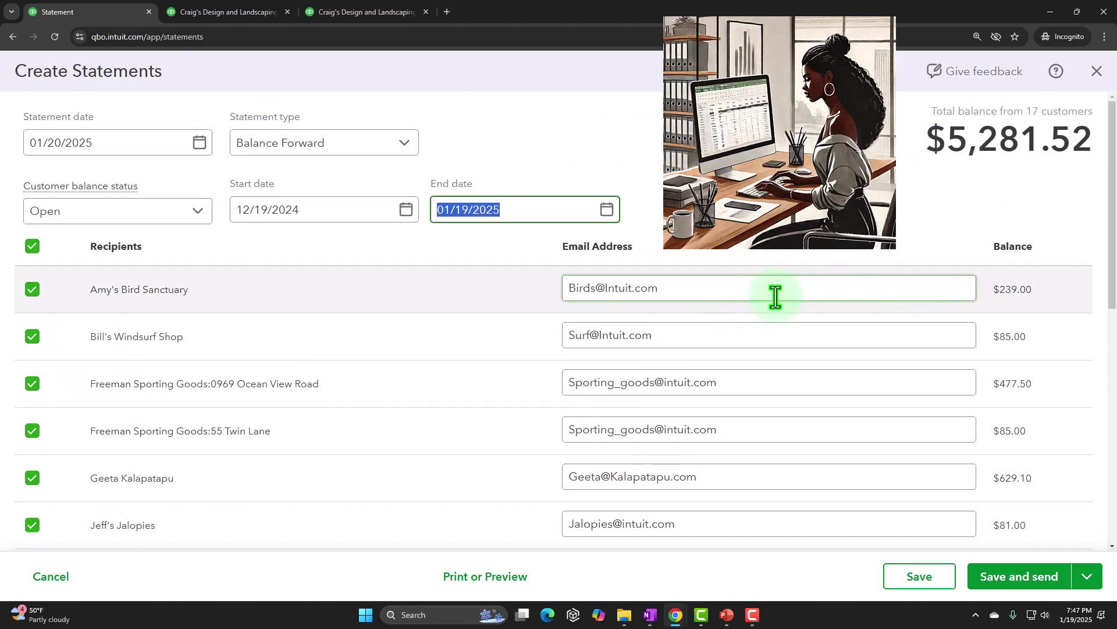
scroll(747, 347, down, 4)
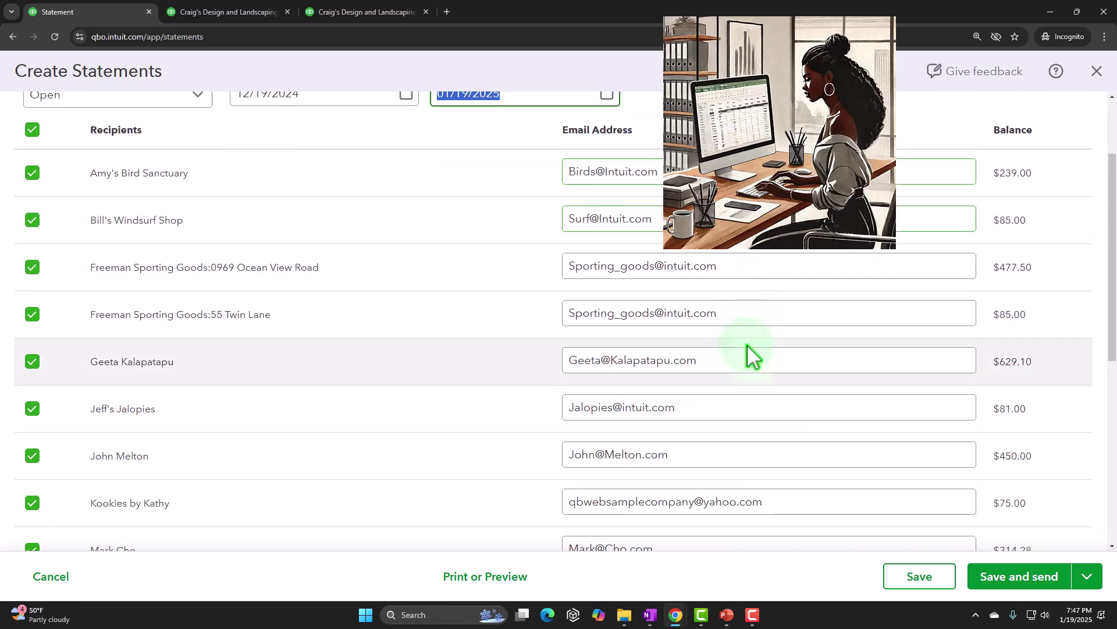
scroll(751, 356, down, 3)
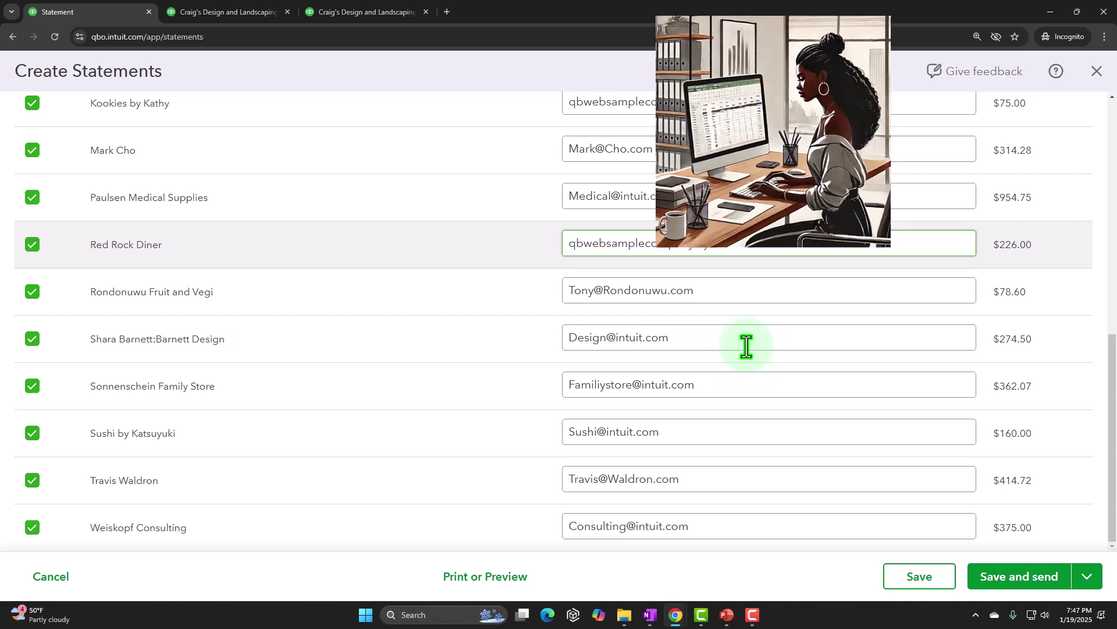
click(747, 346)
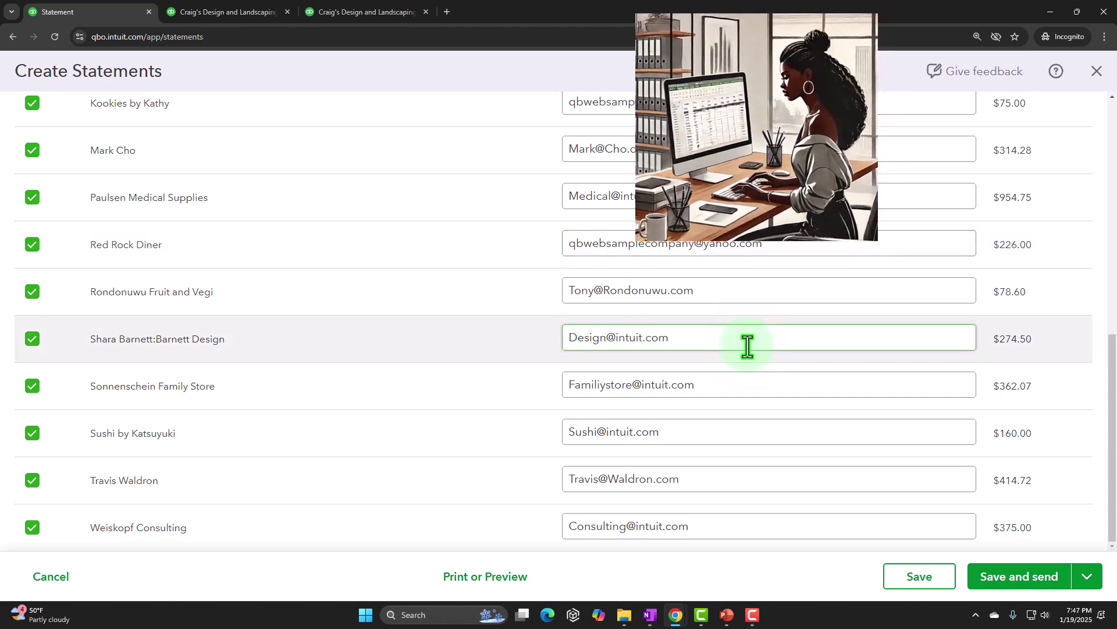
key(shift+Tab)
key(shift+Tab)
key(shift+Tab)
key(shift+Tab)
key(shift+Tab)
key(shift+Tab)
key(shift+Tab)
key(shift+Tab)
key(shift+Tab)
key(shift+Tab)
key(shift+Tab)
key(shift+Tab)
key(shift+Tab)
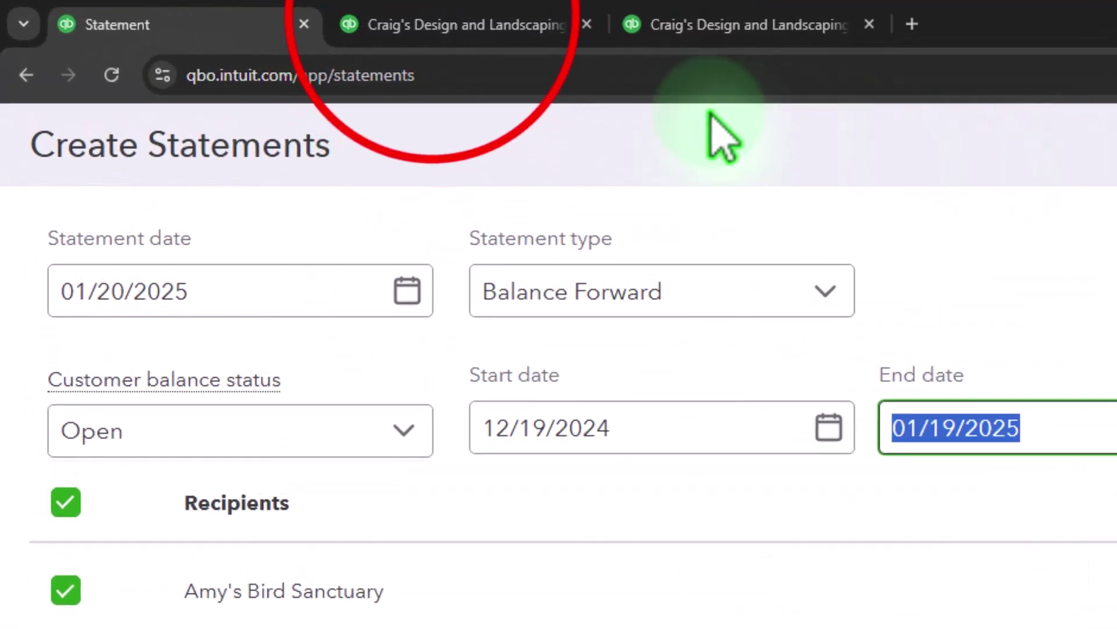
Compare the statements' total balance with Accounts Receivable on the Balance Sheet report, and return to the Create Statements page.
click(433, 25)
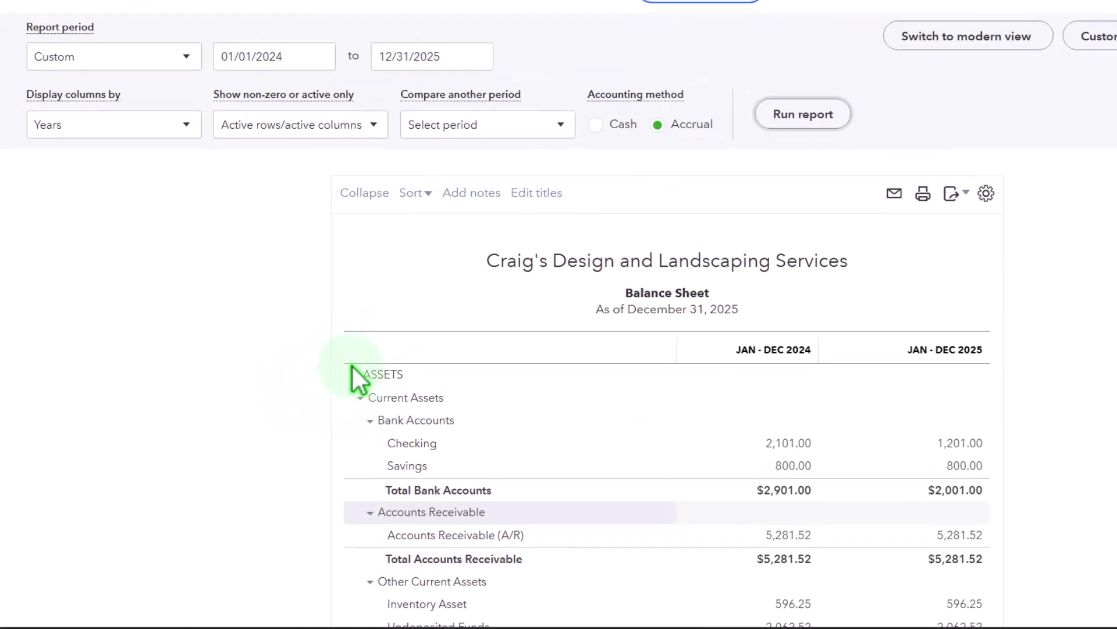
scroll(449, 436, down, 3)
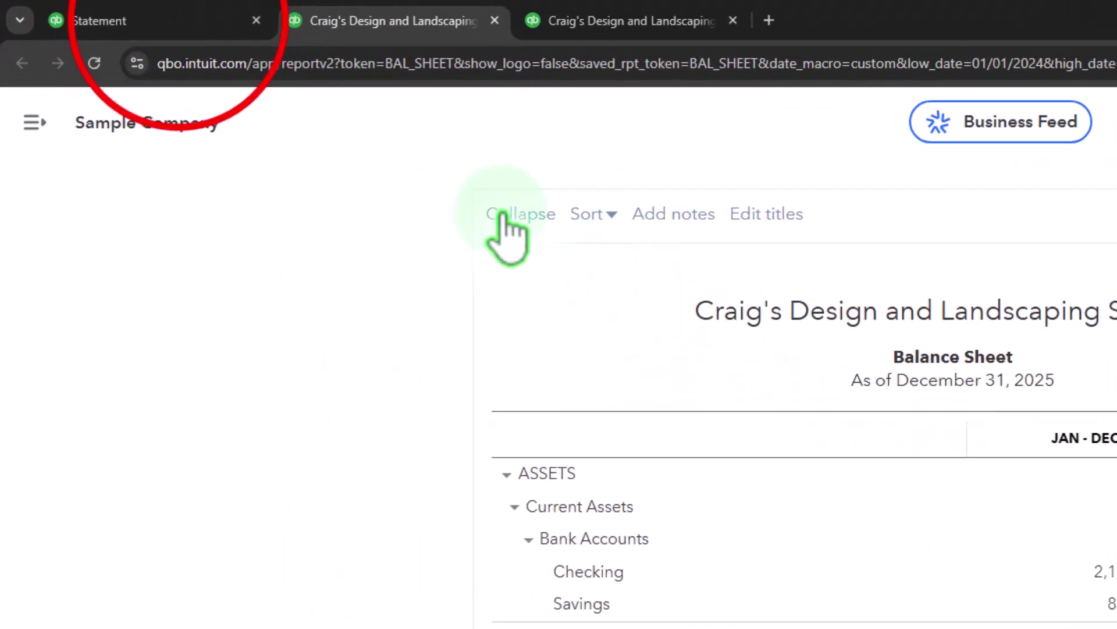
click(198, 32)
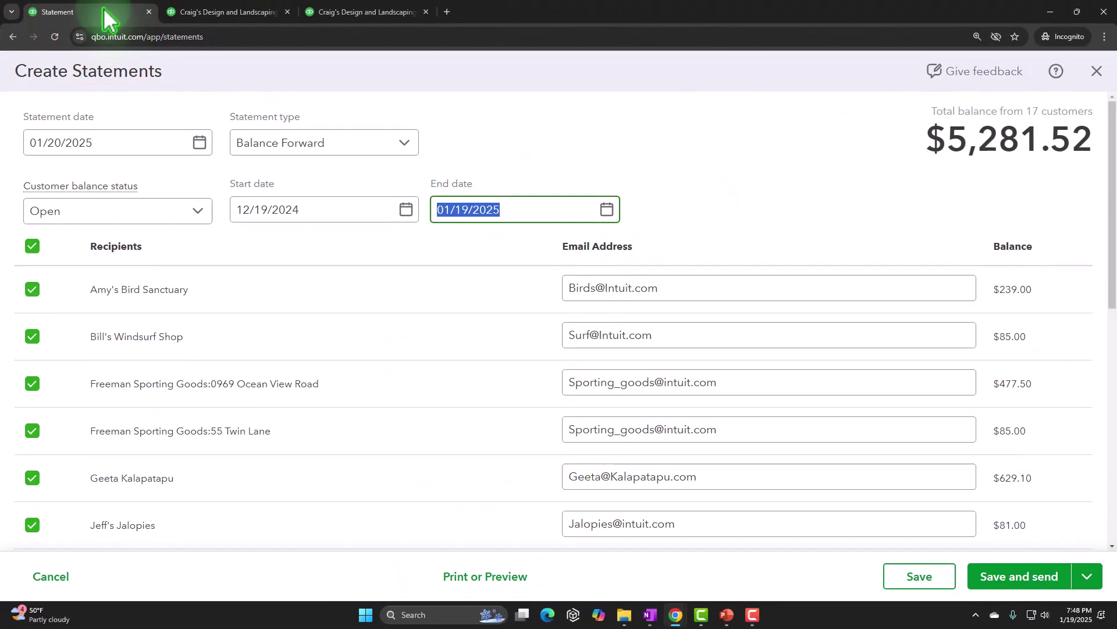
Preview the Balance Forward statements and examine the activity and balances on pages 1 to 3.
scroll(605, 373, down, 3)
click(520, 576)
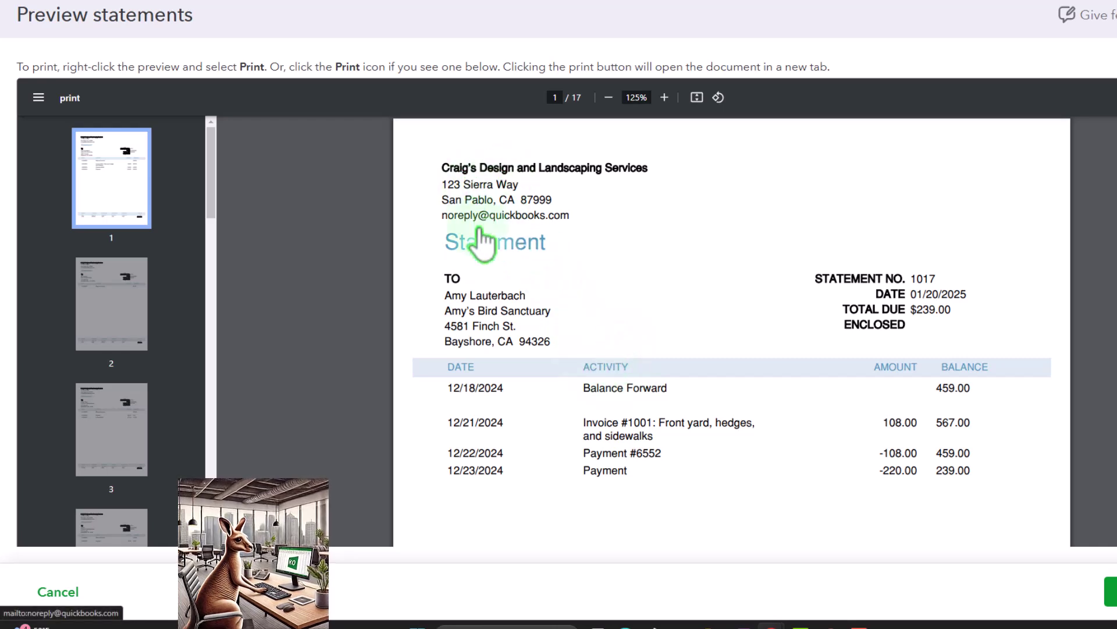
scroll(568, 265, down, 1)
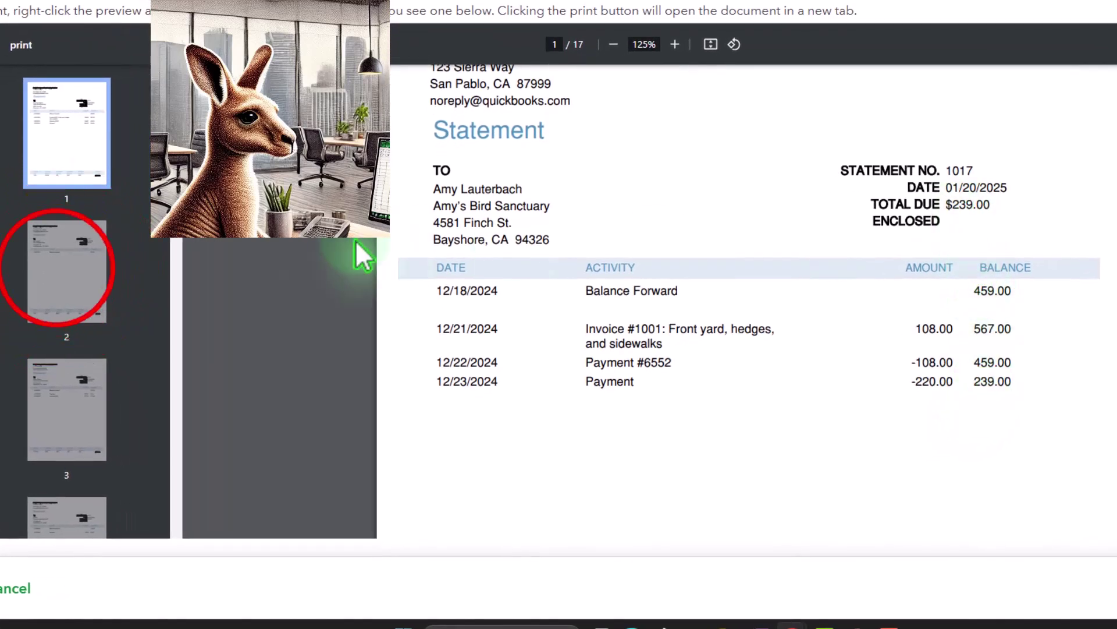
click(67, 273)
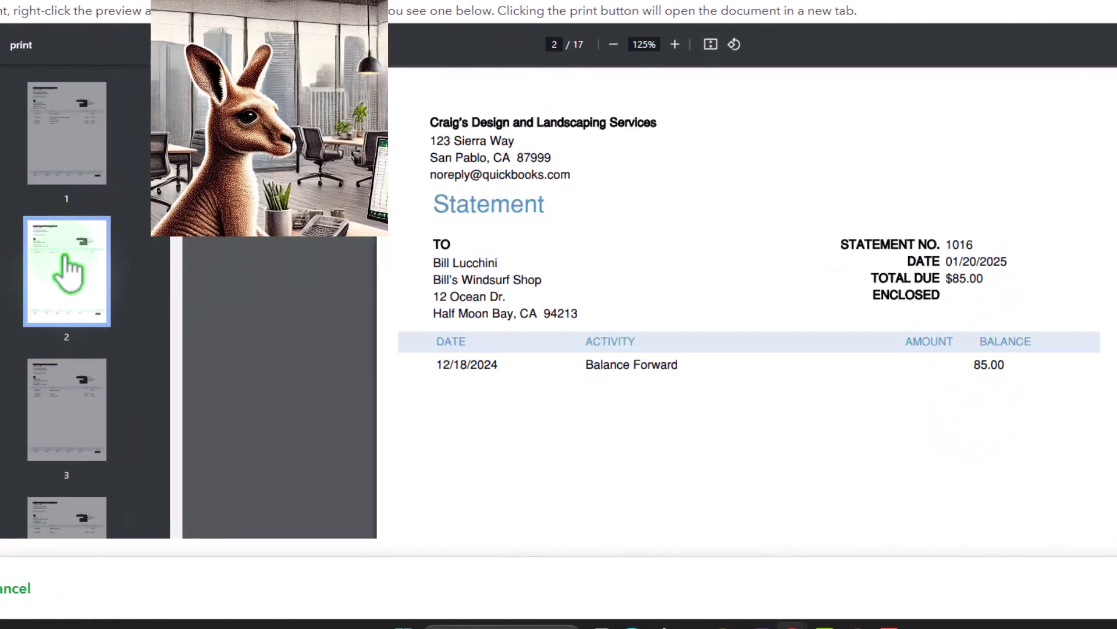
click(52, 403)
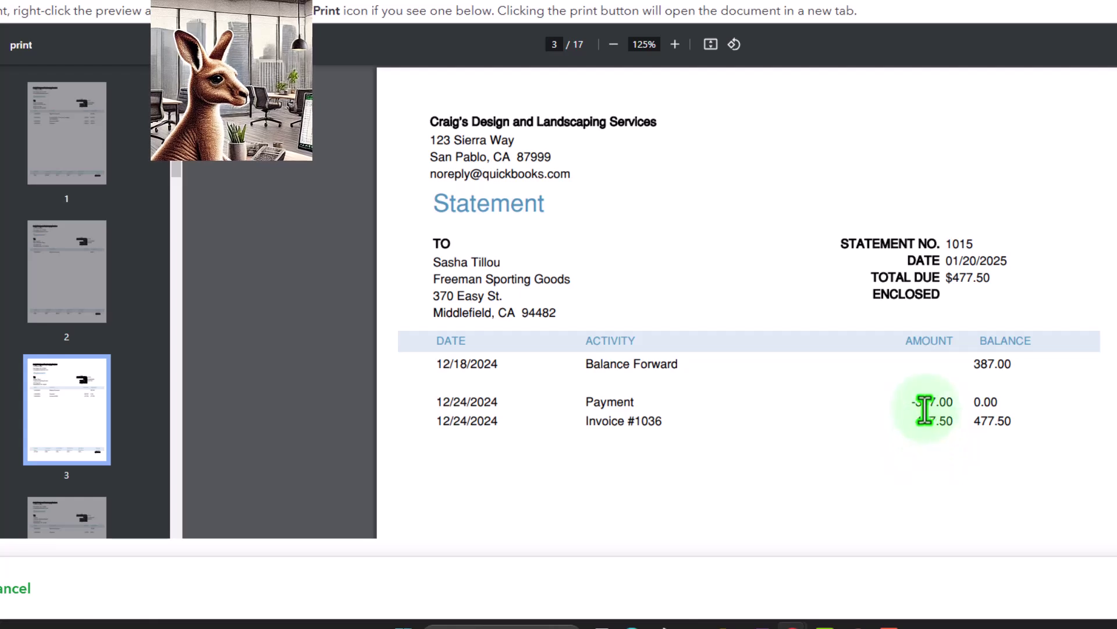
Examine the customer statements on pages 4 to 7 of the preview.
scroll(76, 303, down, 4)
click(66, 329)
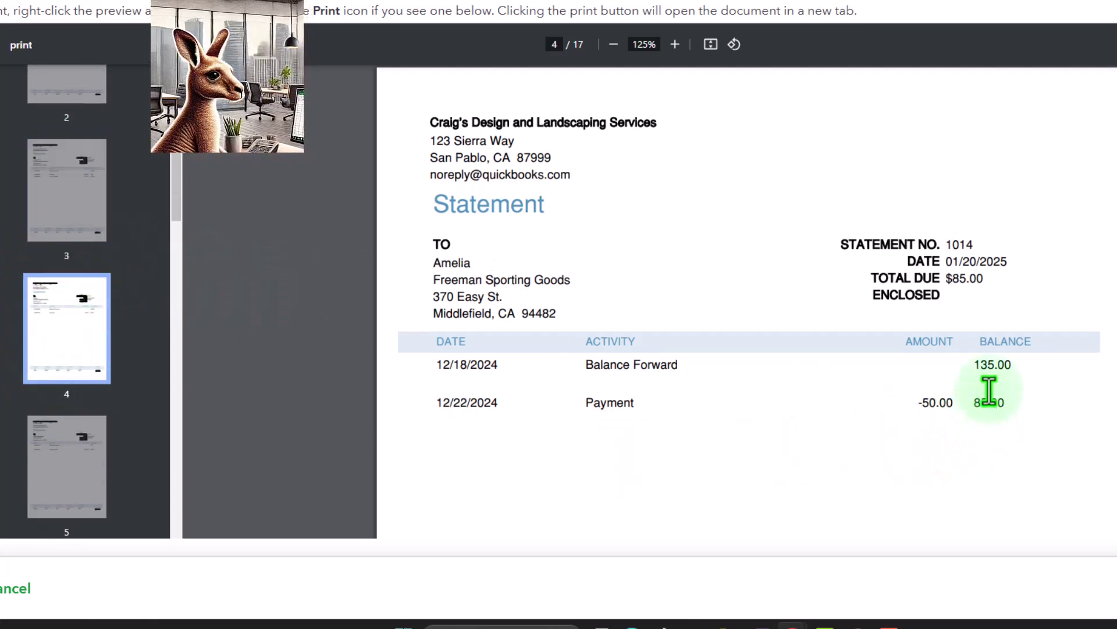
click(81, 465)
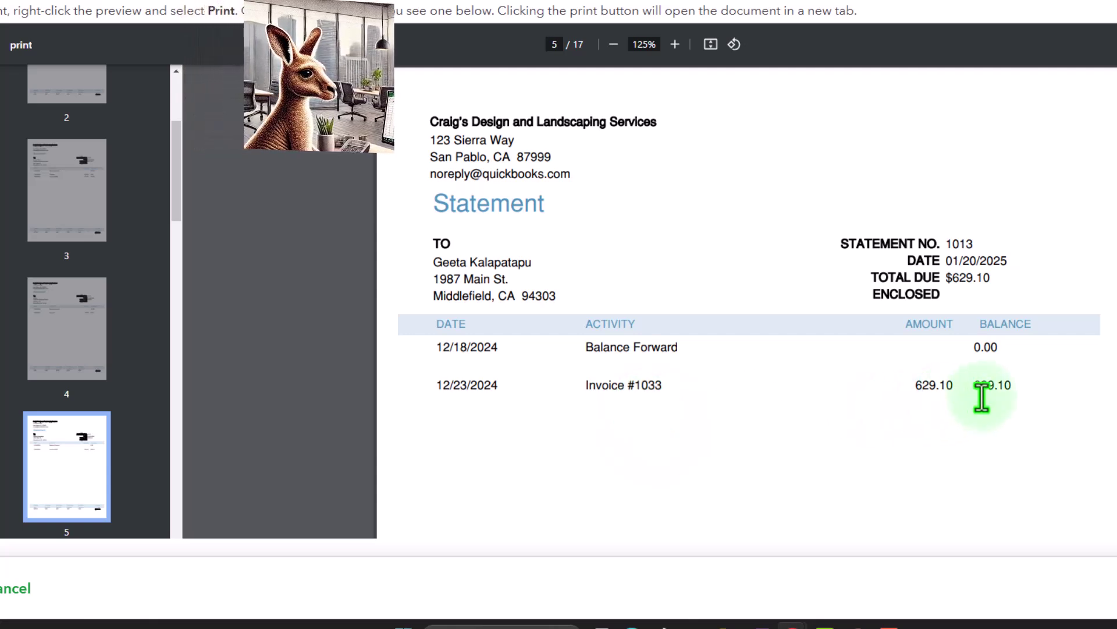
scroll(58, 466, down, 5)
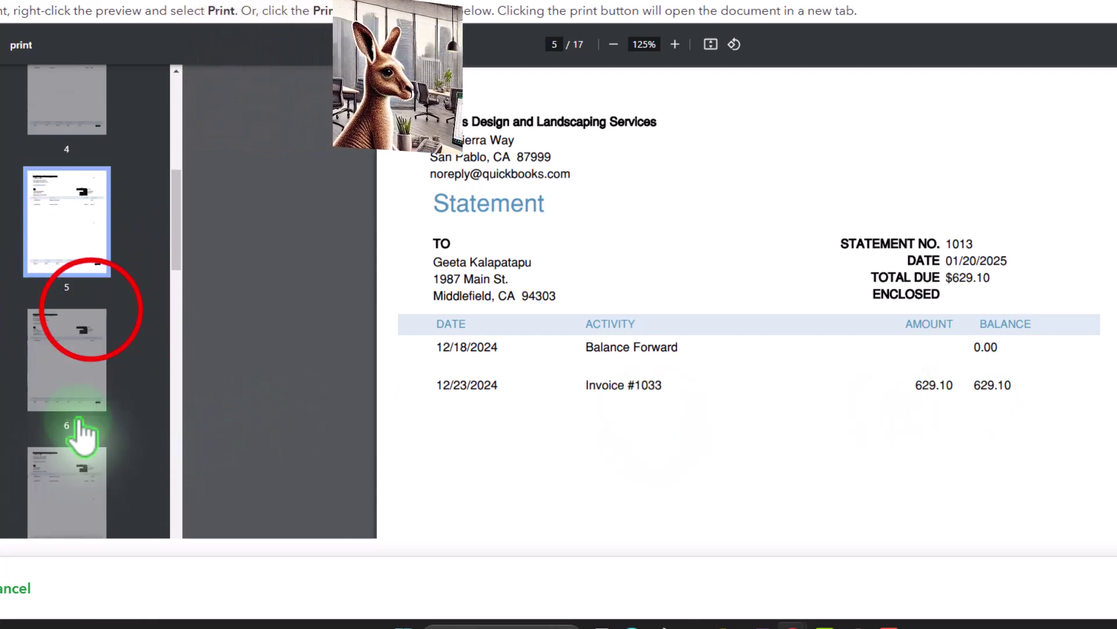
click(89, 312)
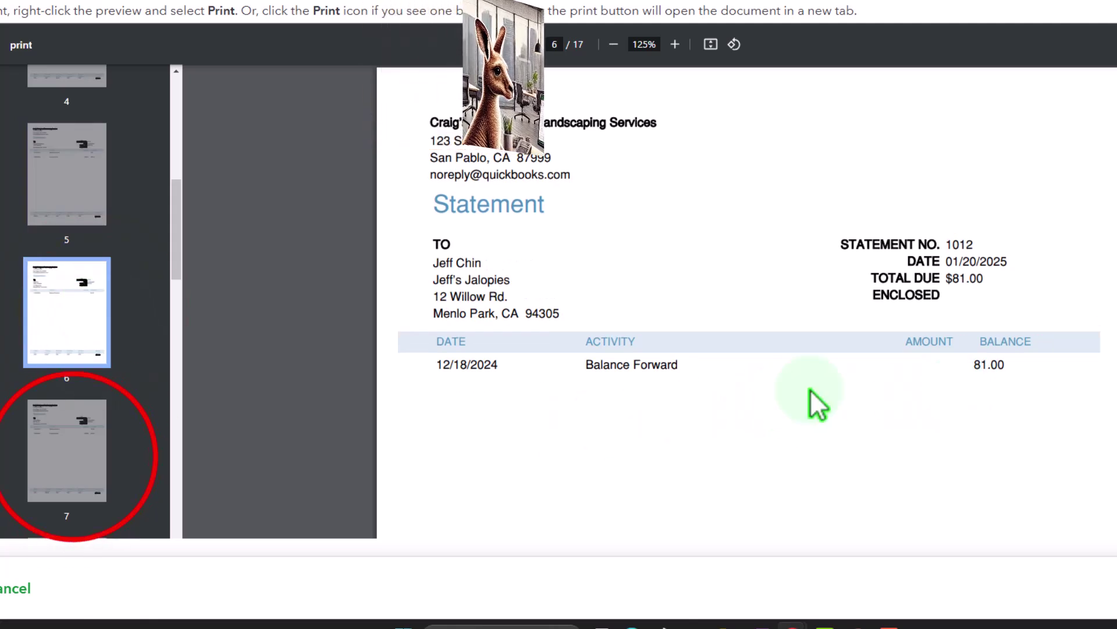
click(87, 466)
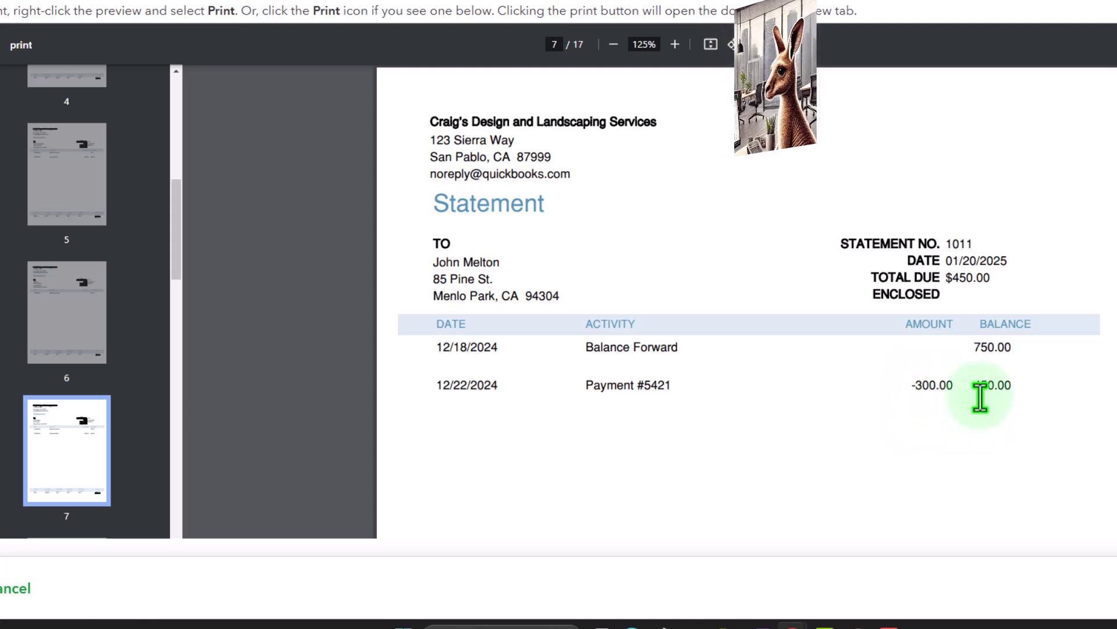
Examine the customer statements on pages 8 and 9 of the preview.
scroll(52, 221, down, 2)
scroll(52, 221, down, 2)
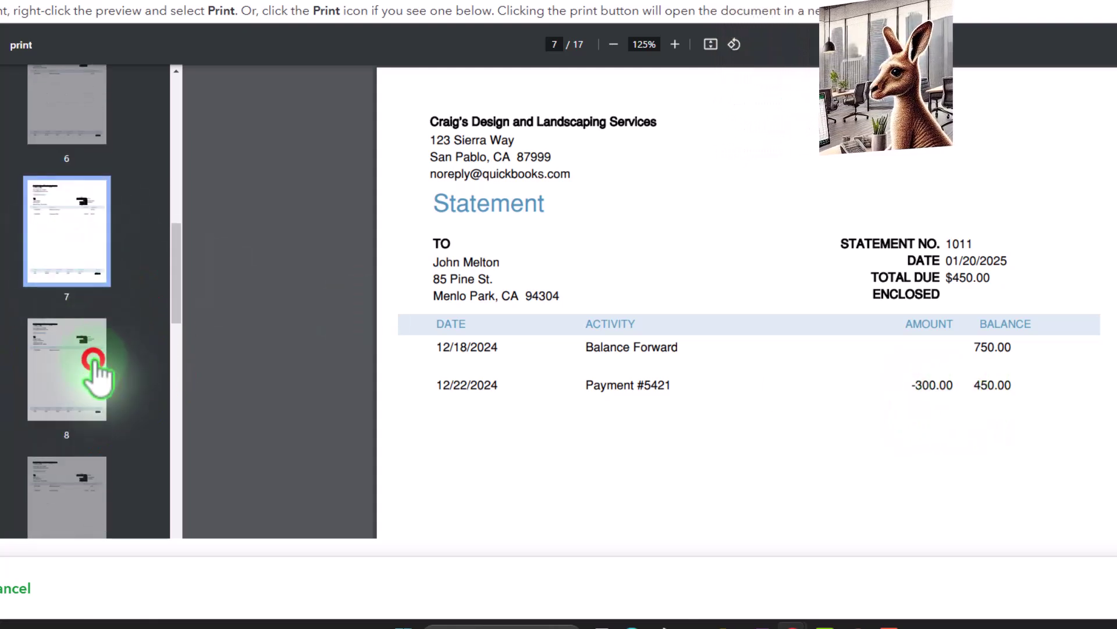
click(89, 374)
scroll(813, 407, down, 1)
scroll(82, 419, down, 4)
click(64, 298)
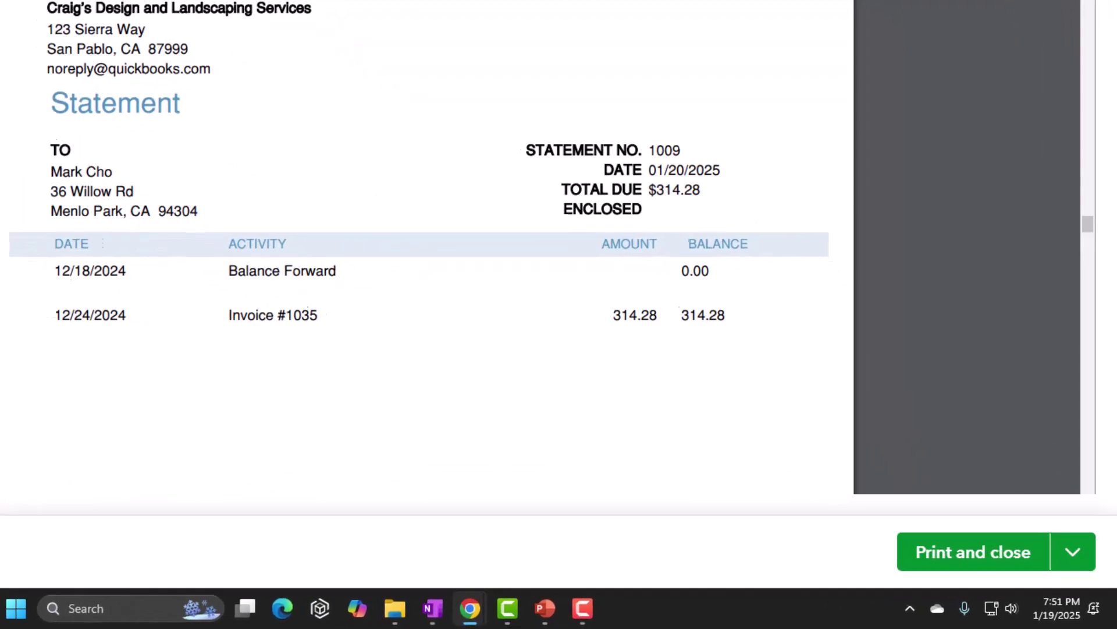
Check the print options for the previewed statements, and close the preview without printing.
click(1071, 548)
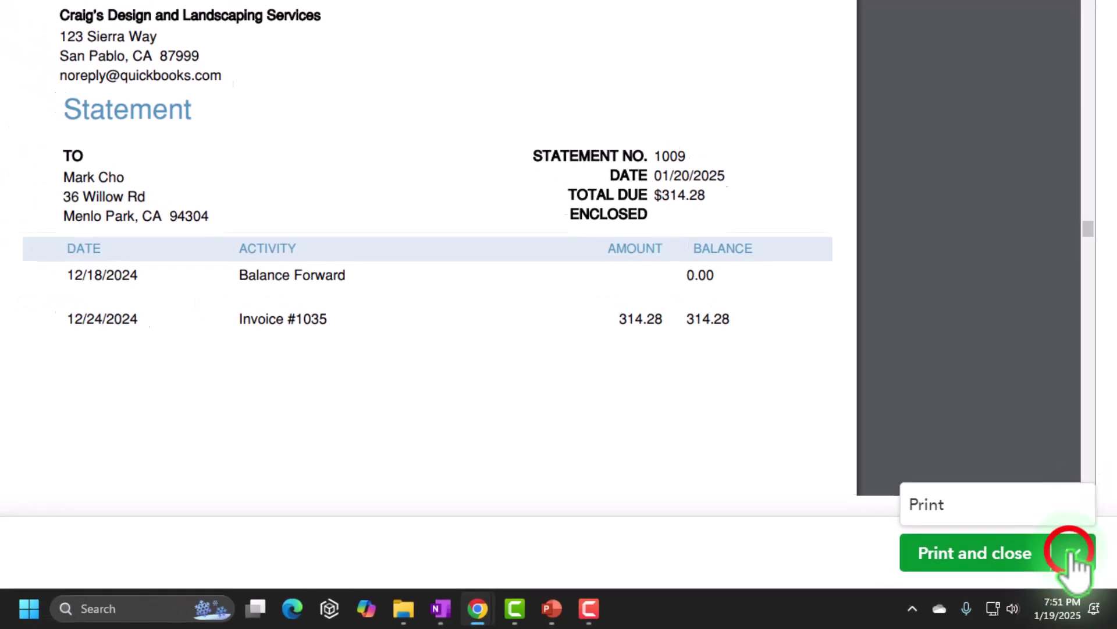
click(1072, 548)
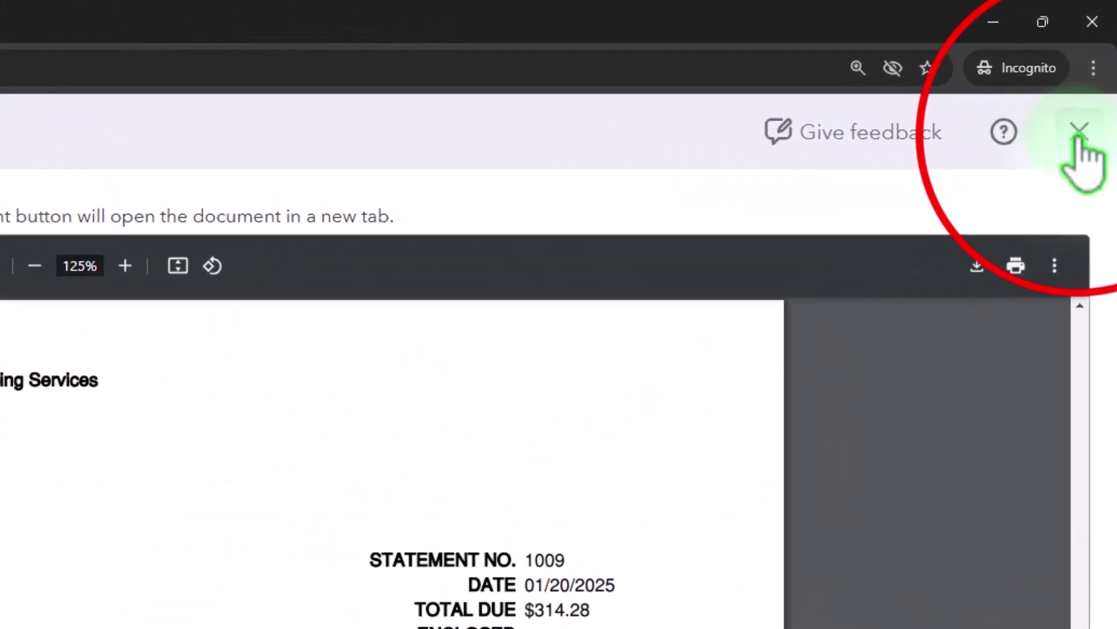
click(1079, 132)
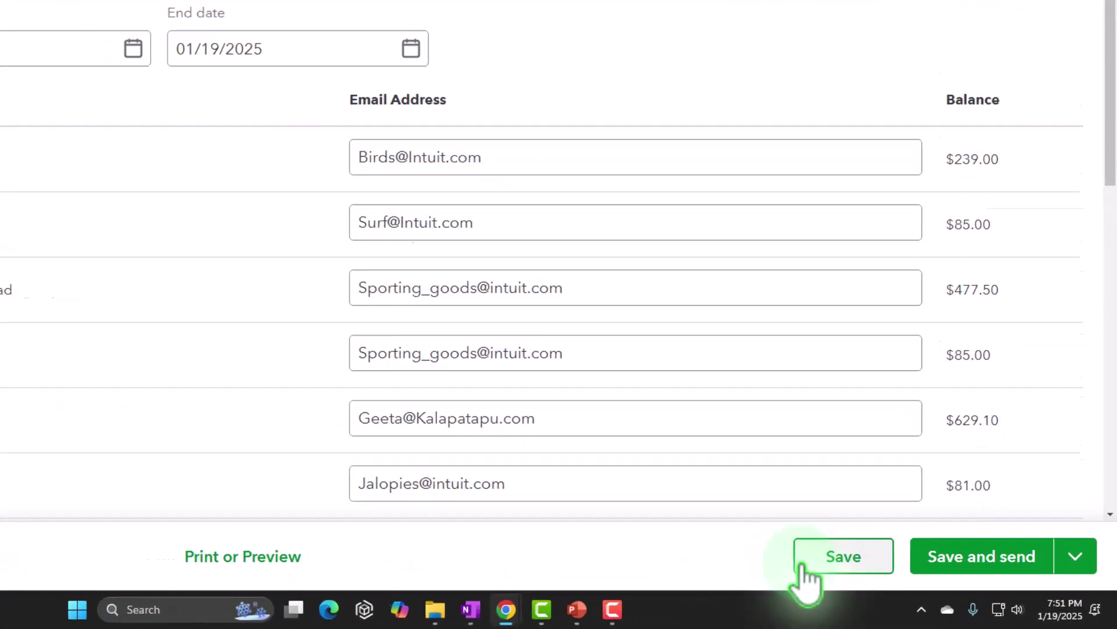
Check the alternative to Save and send for the statements without saving them.
click(1075, 556)
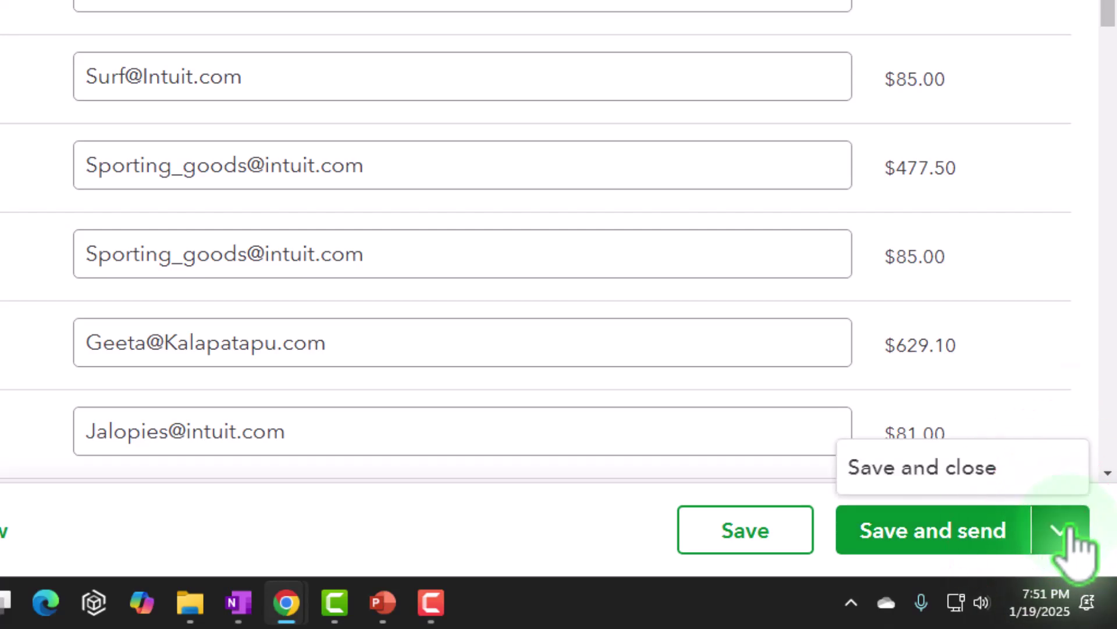
click(996, 484)
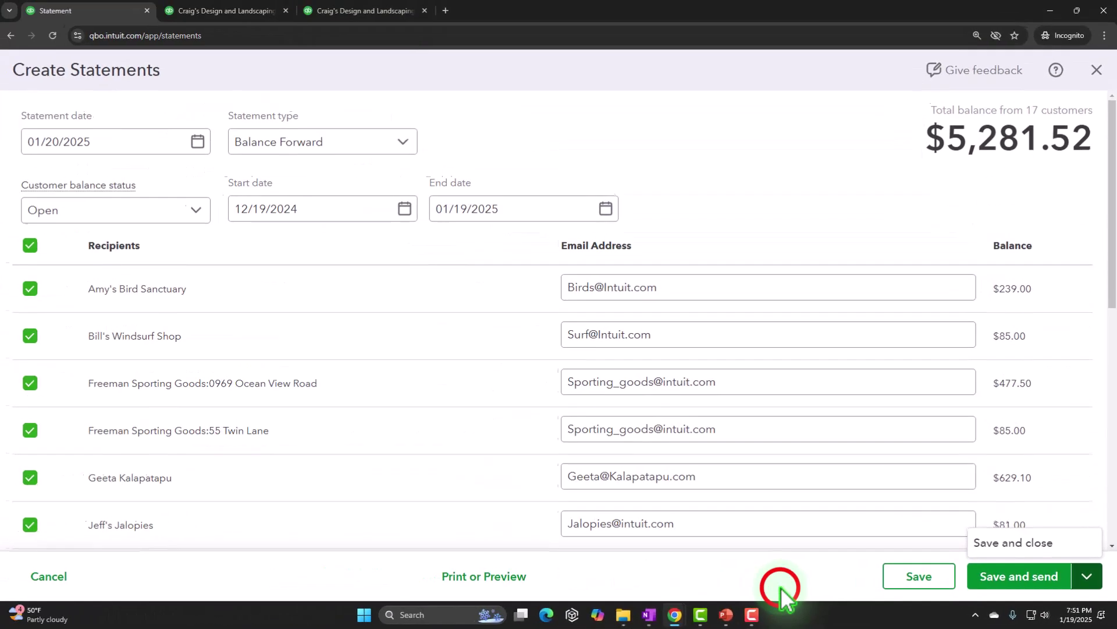
click(484, 551)
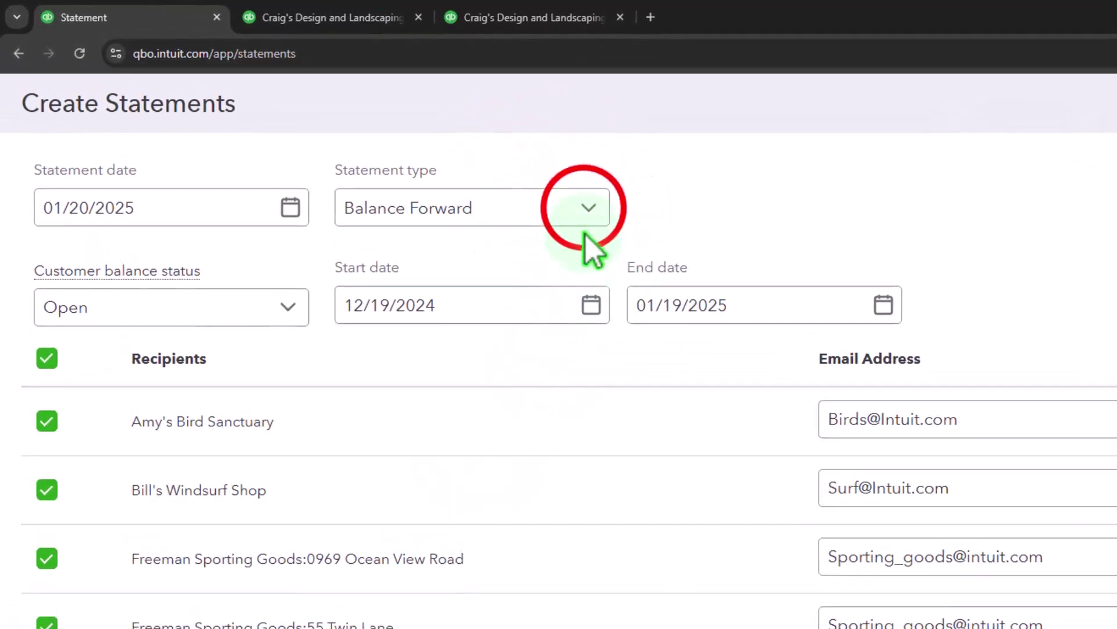
Change the statement type to Open Item (Last 365 days).
click(422, 150)
click(530, 306)
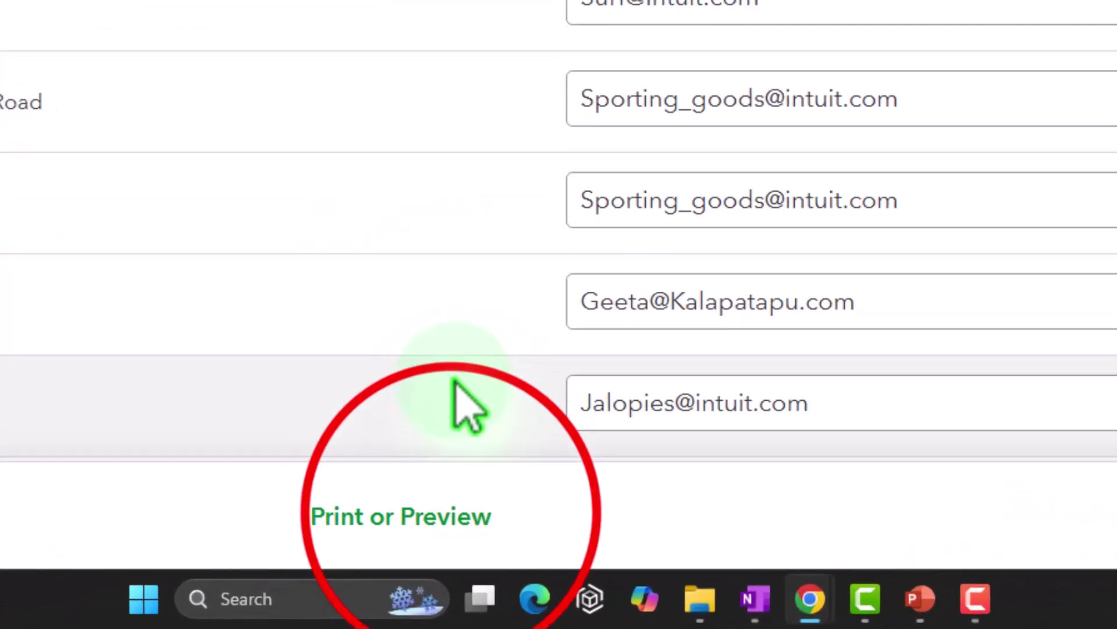
Preview the Open Item statements, examine pages 2 to 5, and close the preview without printing.
click(510, 577)
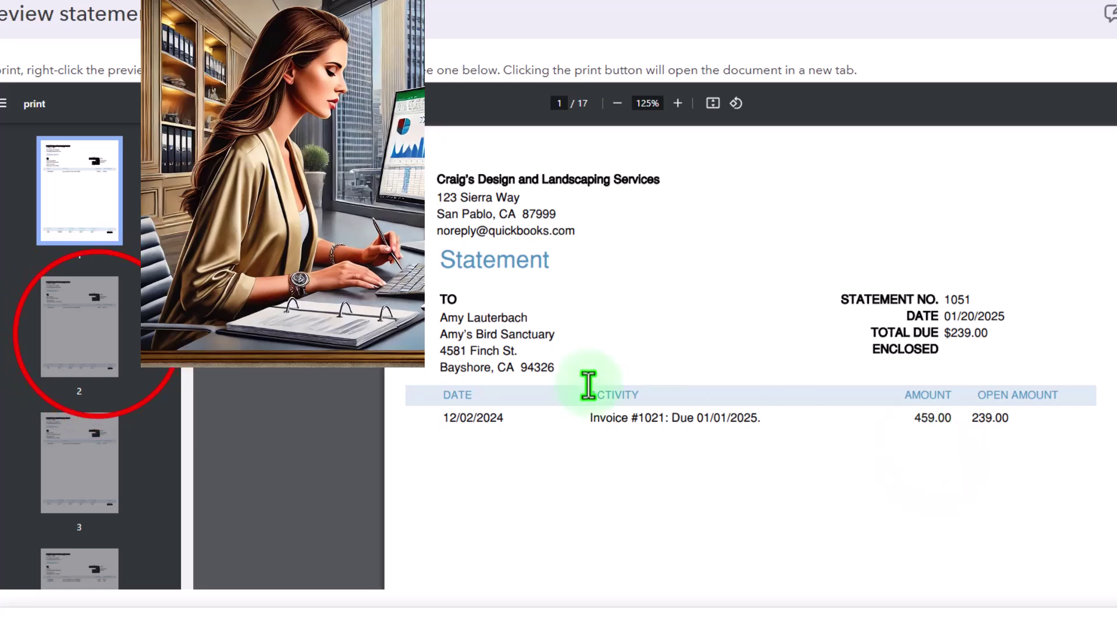
click(99, 341)
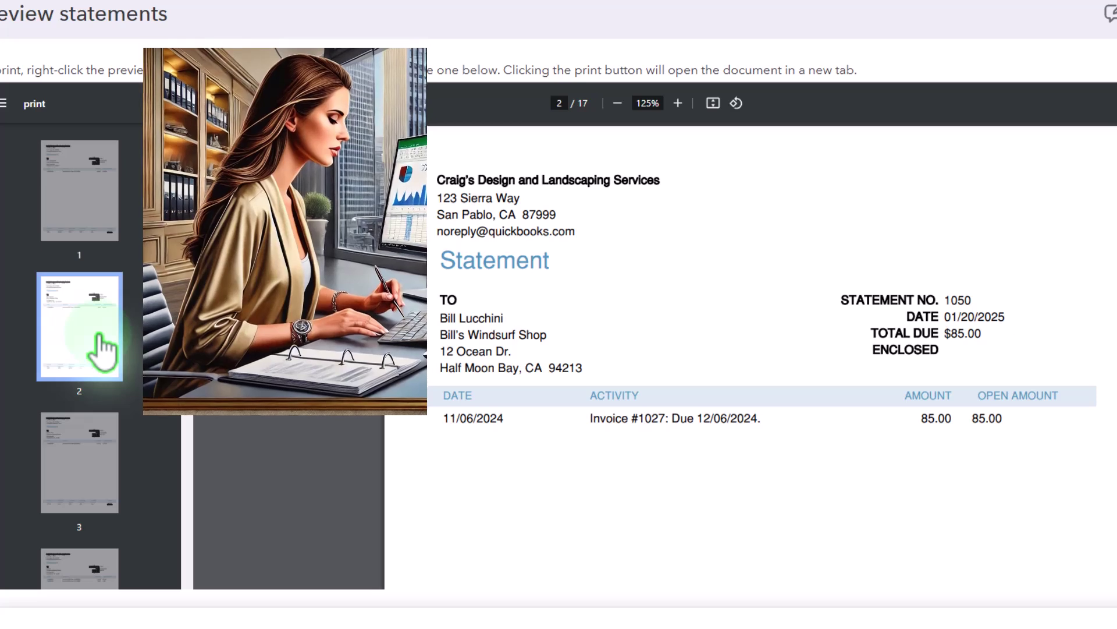
click(108, 460)
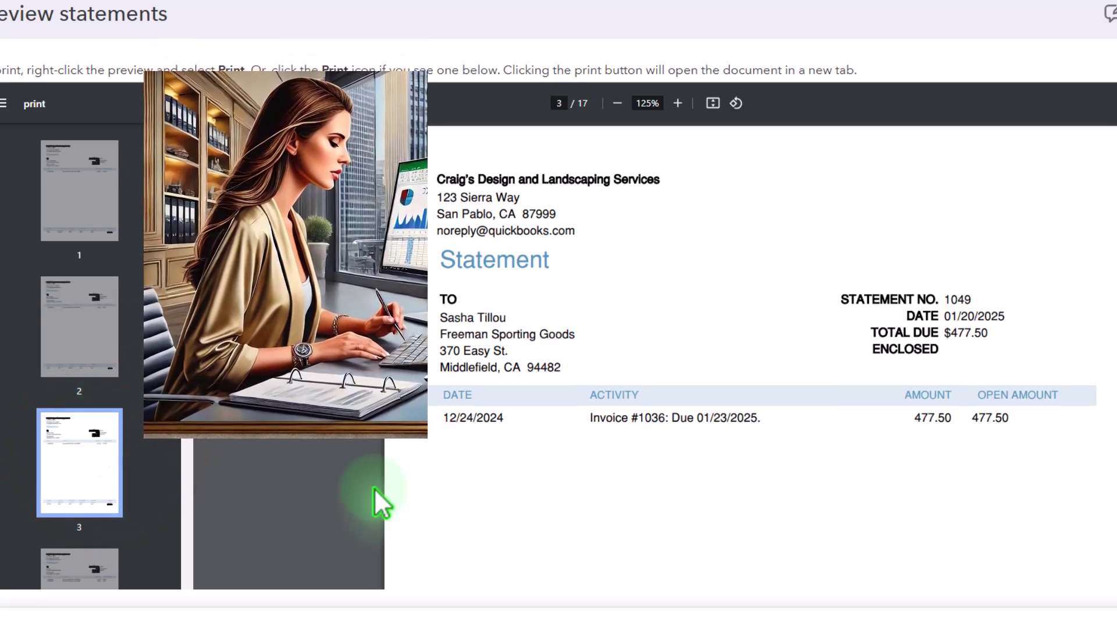
scroll(704, 489, down, 1)
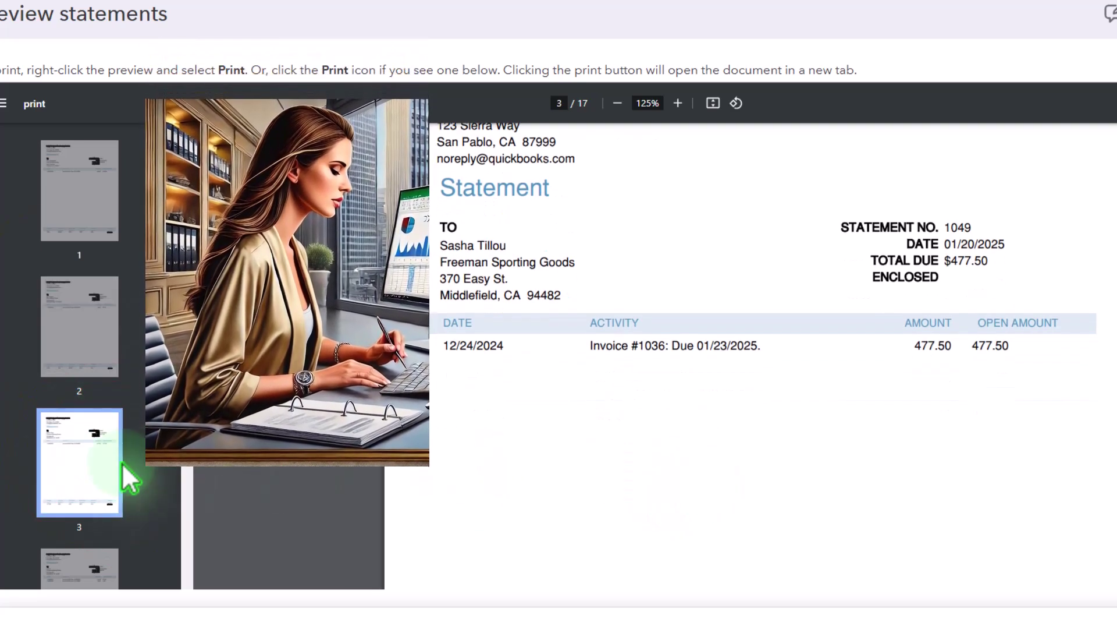
scroll(58, 466, down, 5)
click(87, 319)
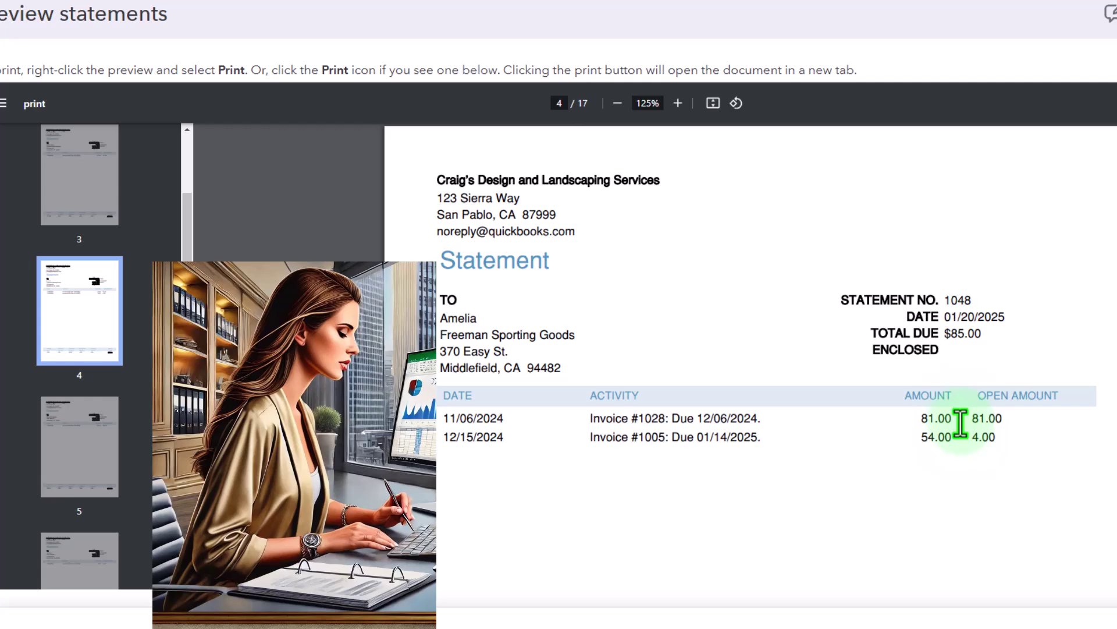
click(93, 460)
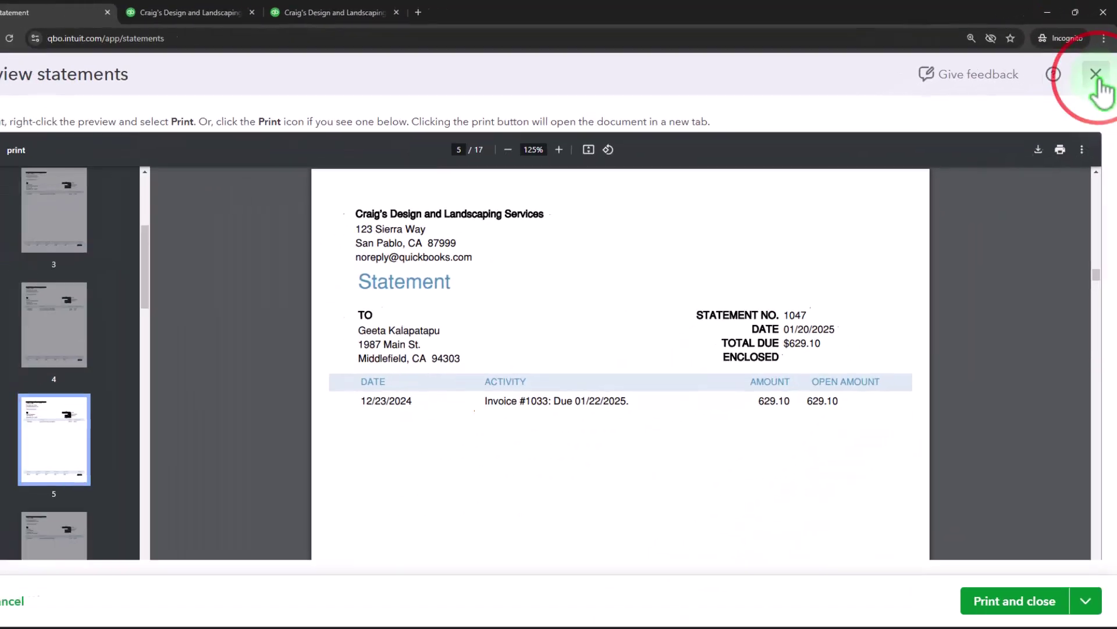
click(1081, 125)
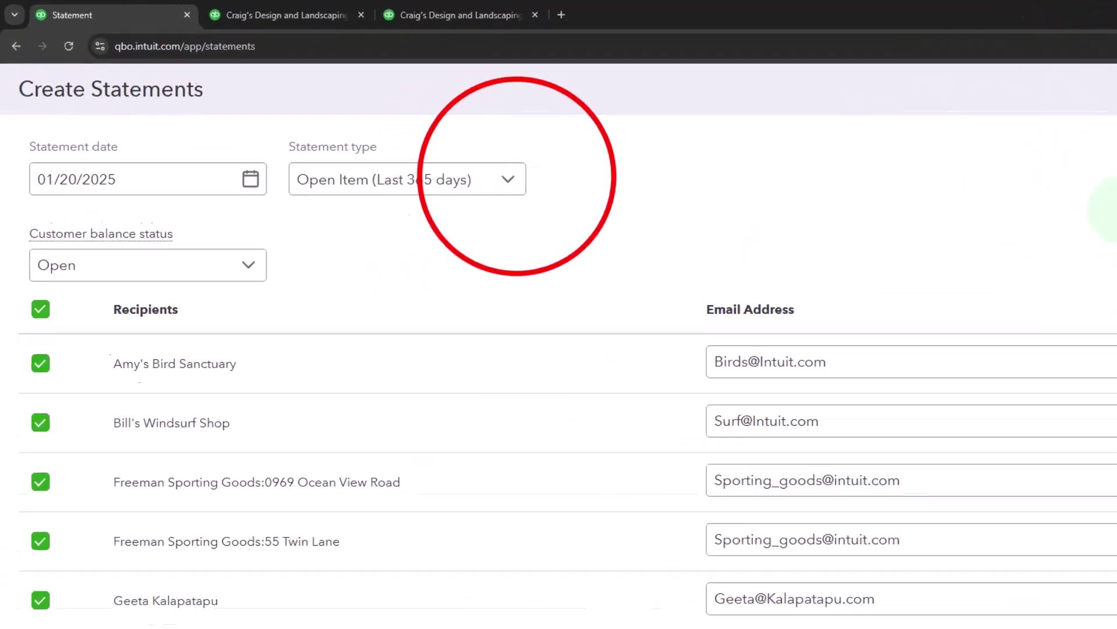
Change the statement type to Transaction Statement and generate the statement preview.
click(604, 216)
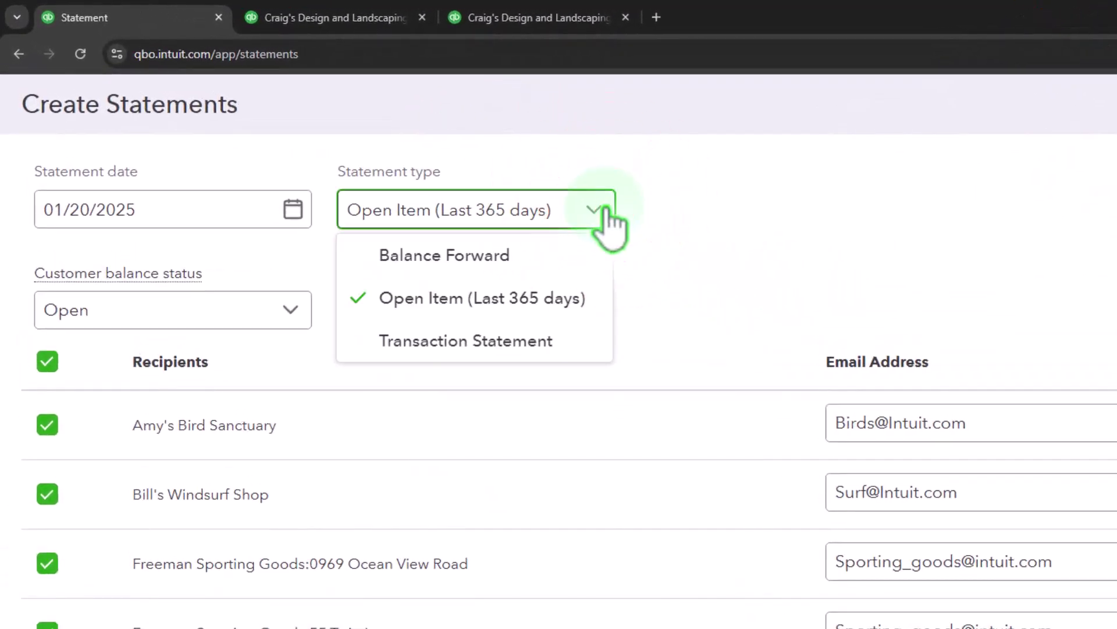
click(491, 345)
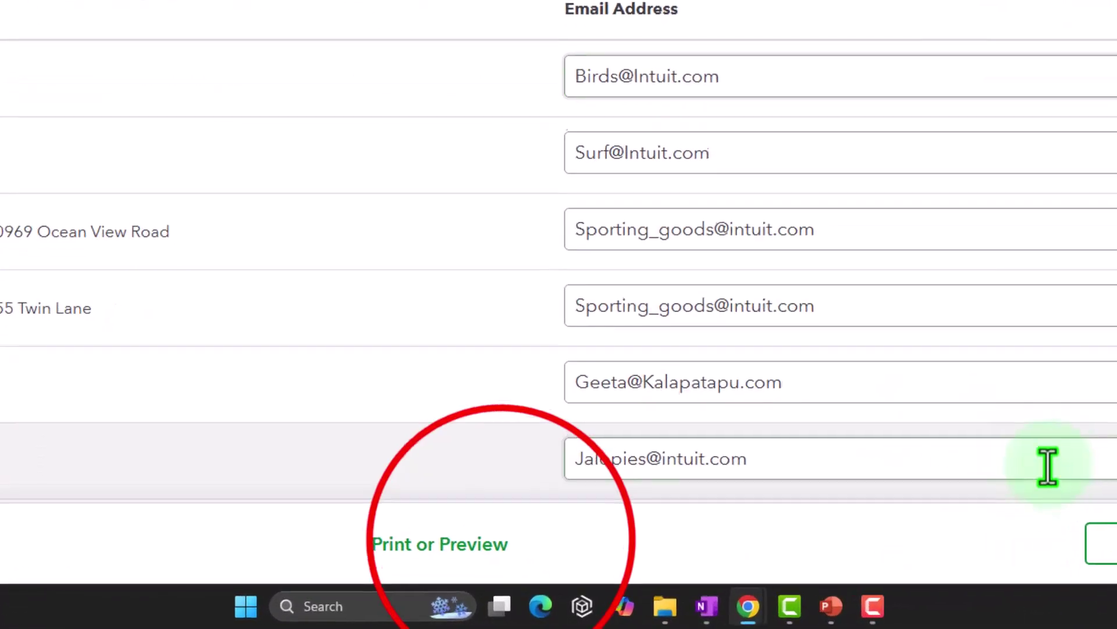
click(493, 542)
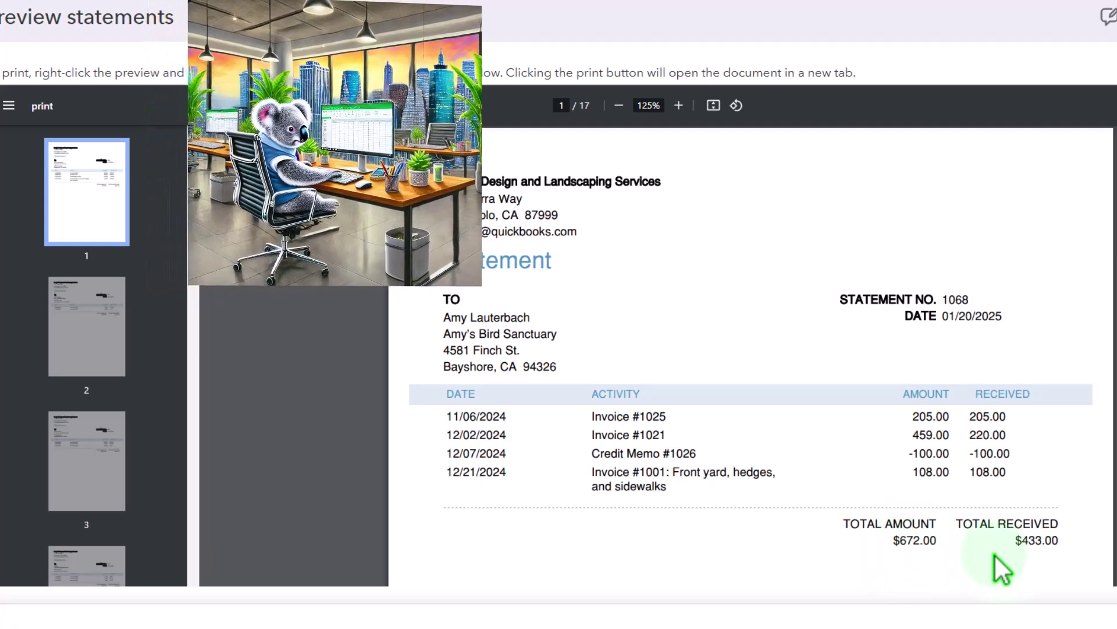
Examine the transaction statements on pages 2 and 3, and close the preview without printing.
click(68, 314)
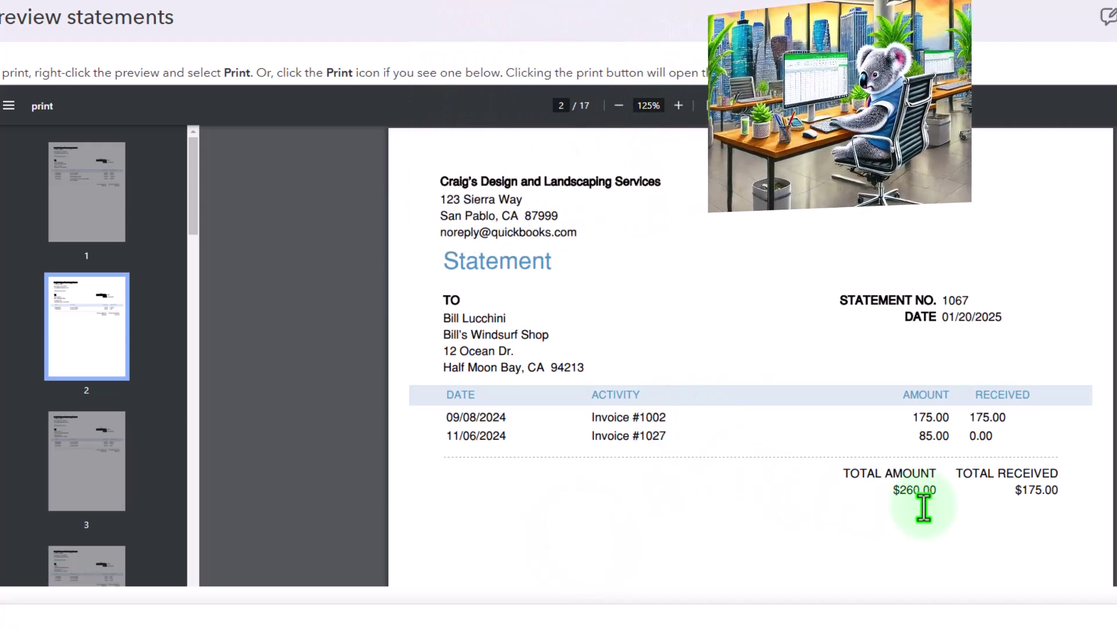
click(114, 459)
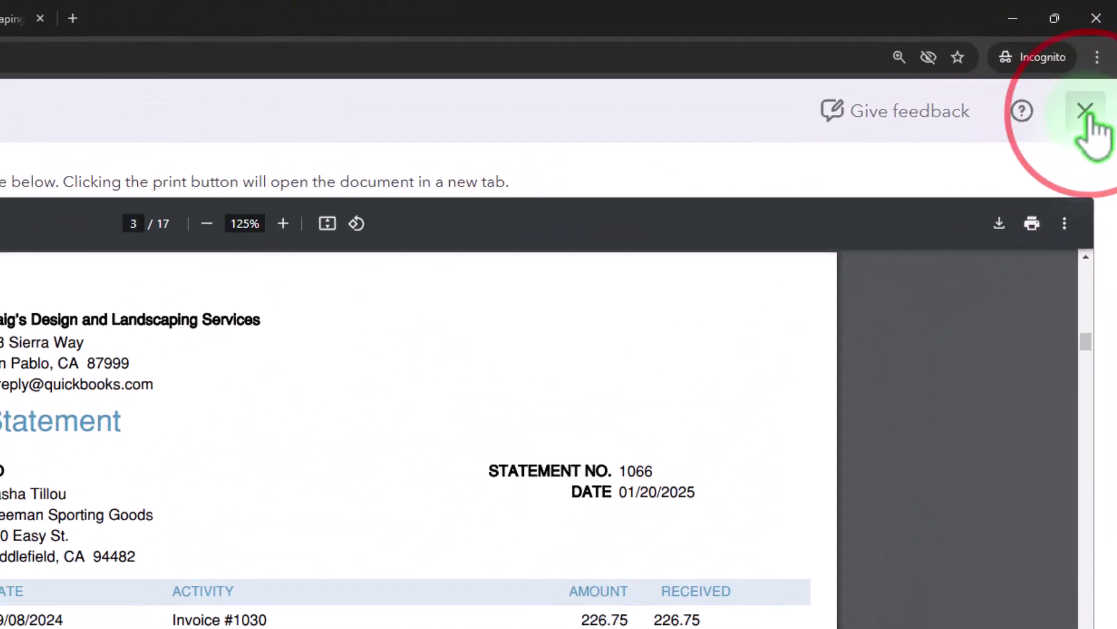
click(1085, 112)
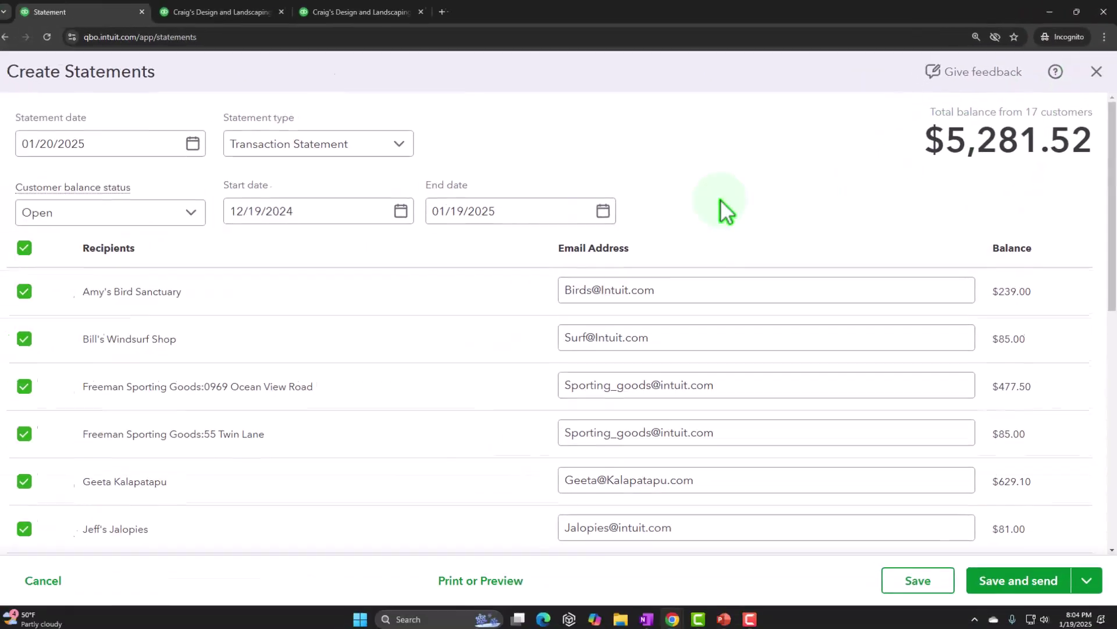
Set the statement type to Balance Forward, and save and close the statements without sending them.
click(643, 229)
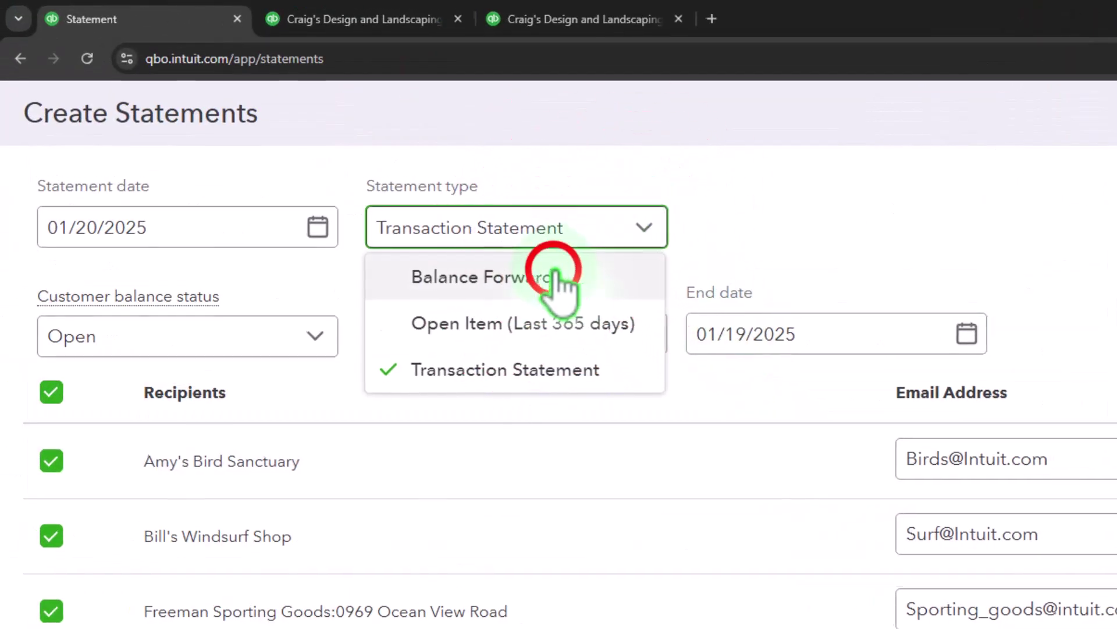
click(554, 274)
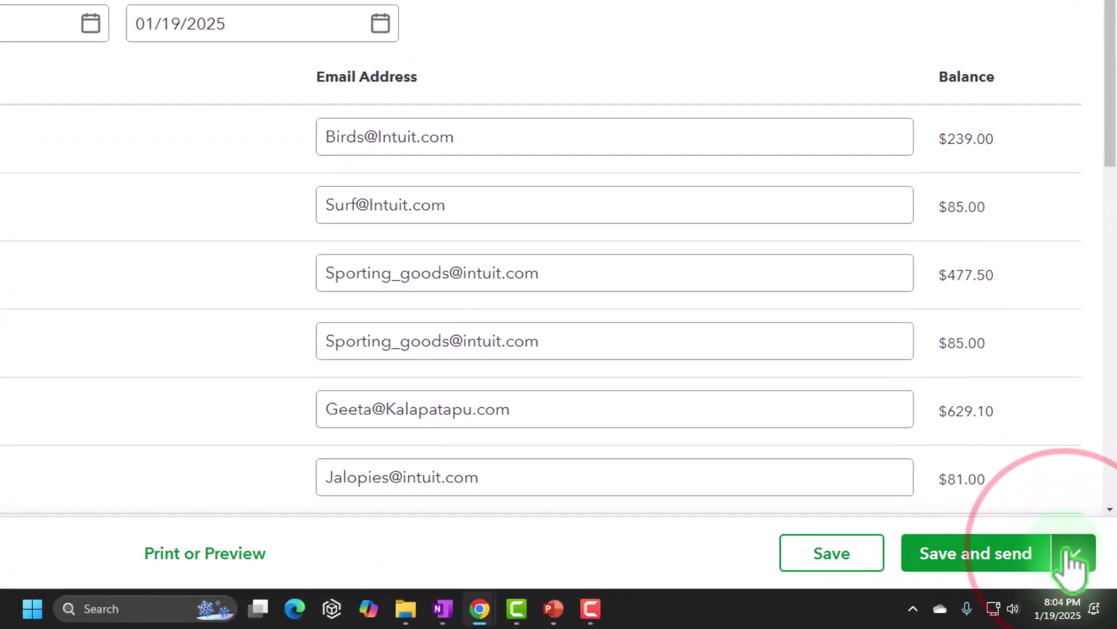
click(1071, 553)
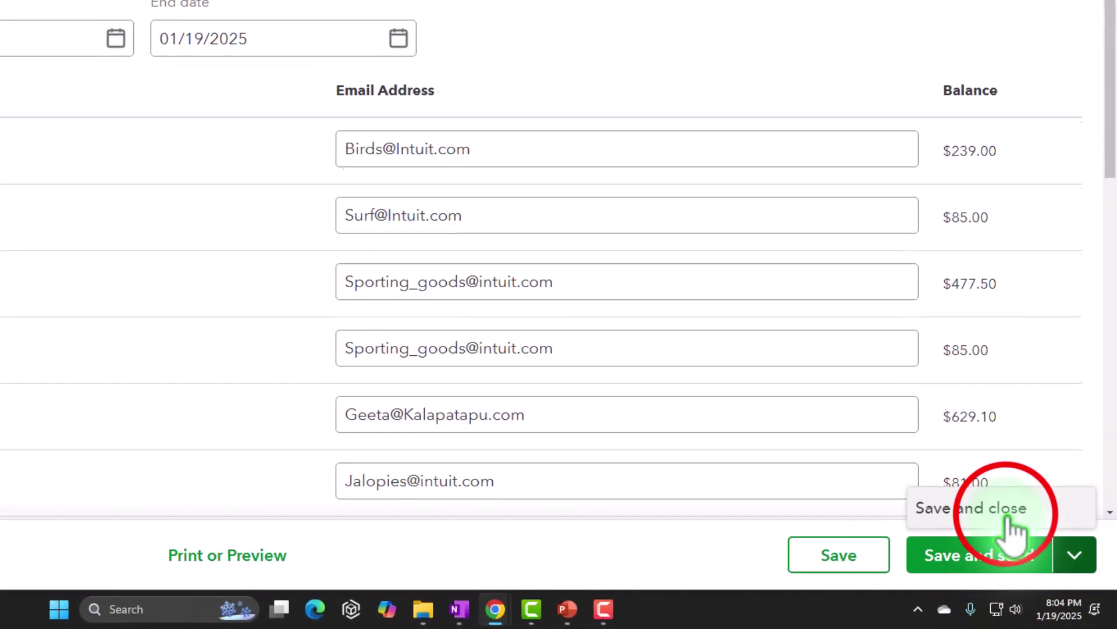
click(1007, 516)
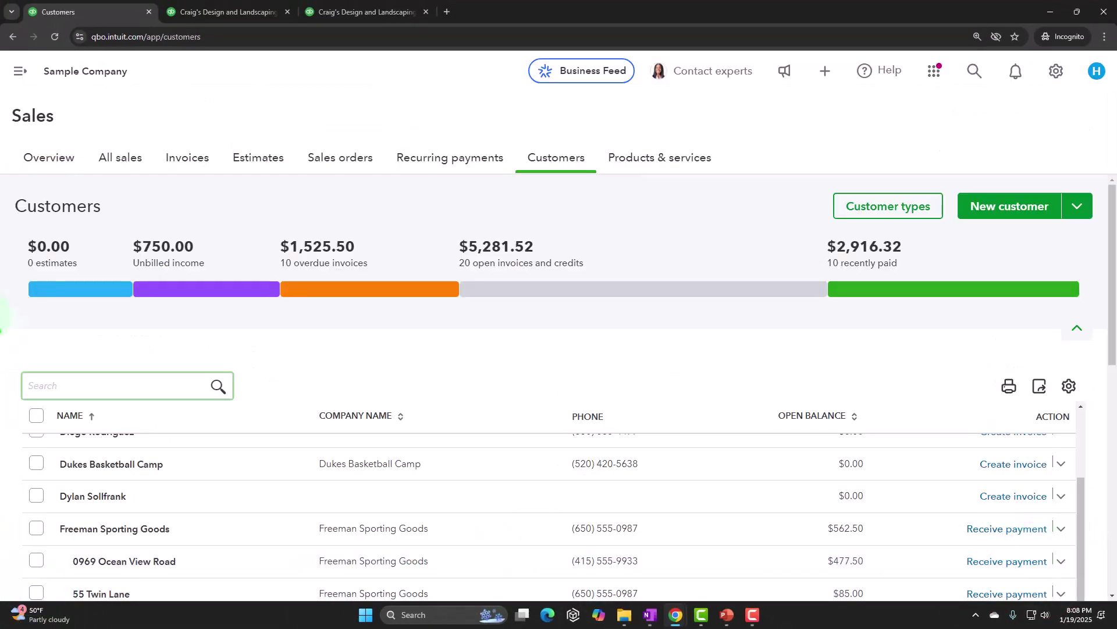
Go to the Customers page in the Sales area and collapse the navigation menu.
click(20, 71)
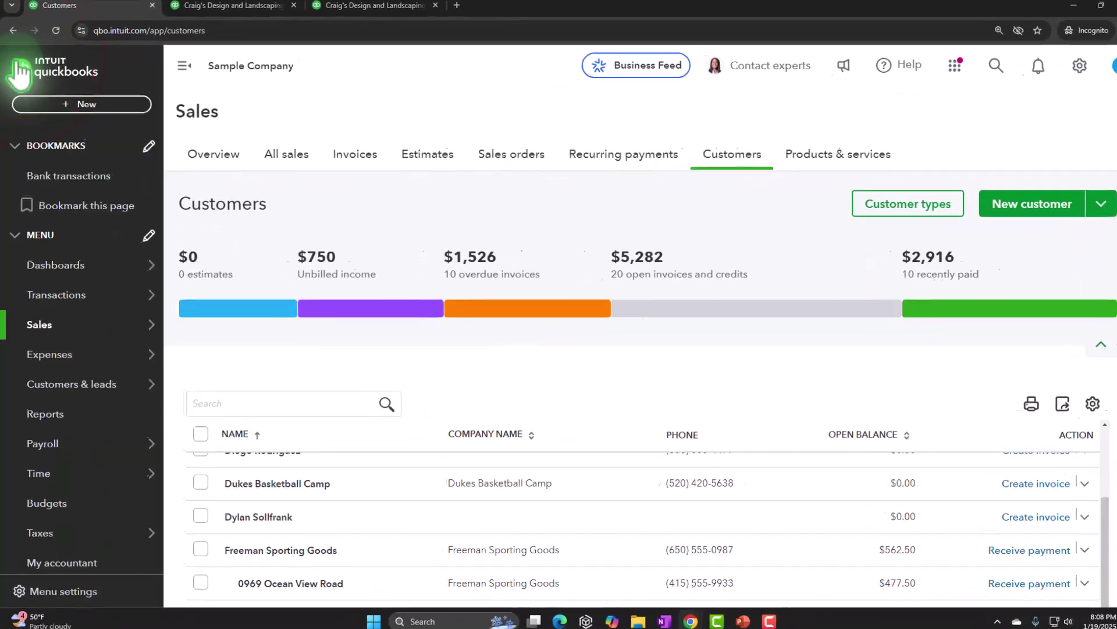
click(32, 326)
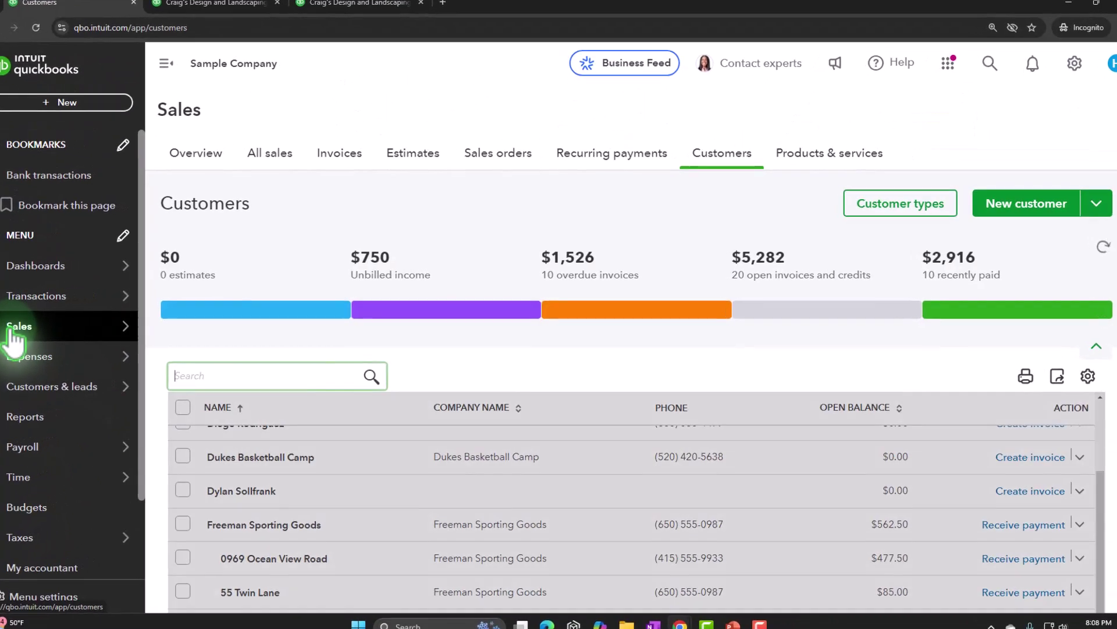
click(938, 119)
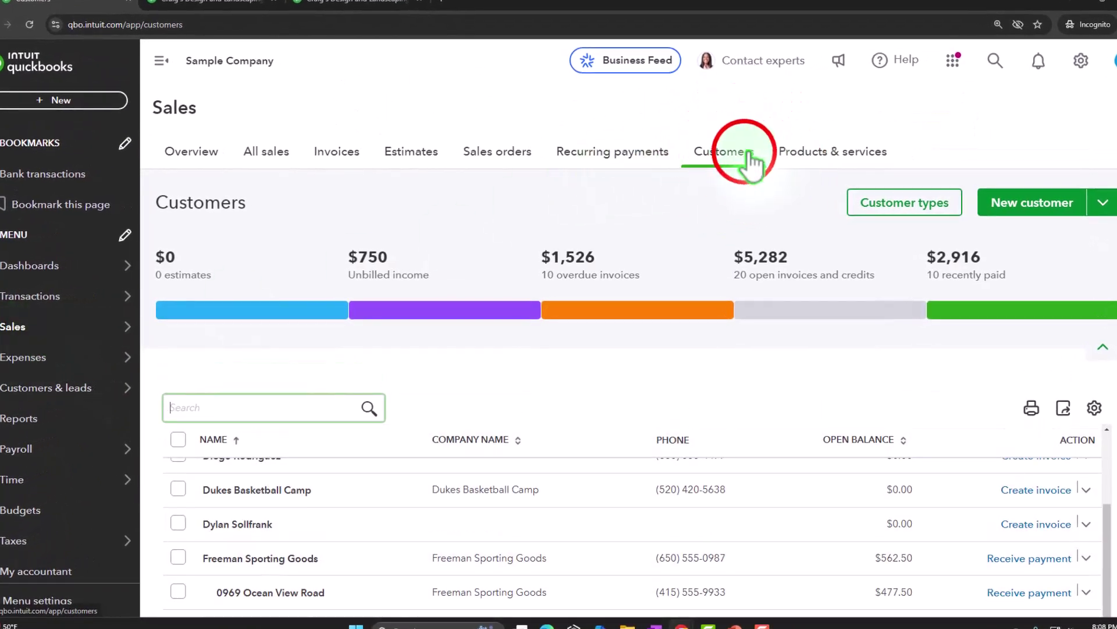
click(161, 61)
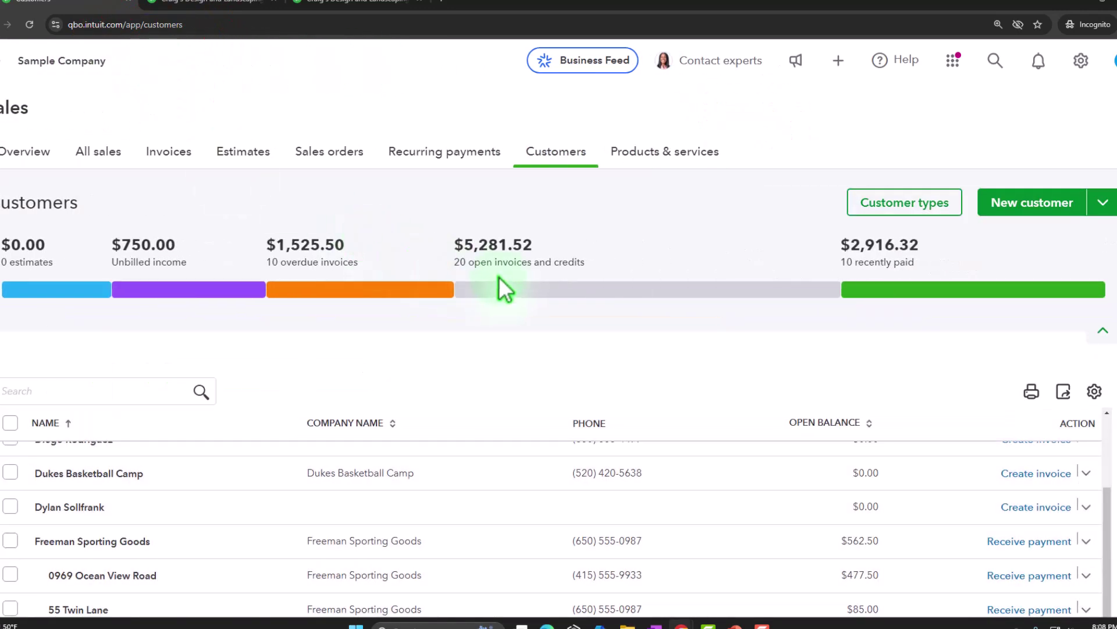
Filter the customers to open invoices and bring up the saved statements of the Freeman Sporting Goods sub-customer with two open invoices.
click(510, 294)
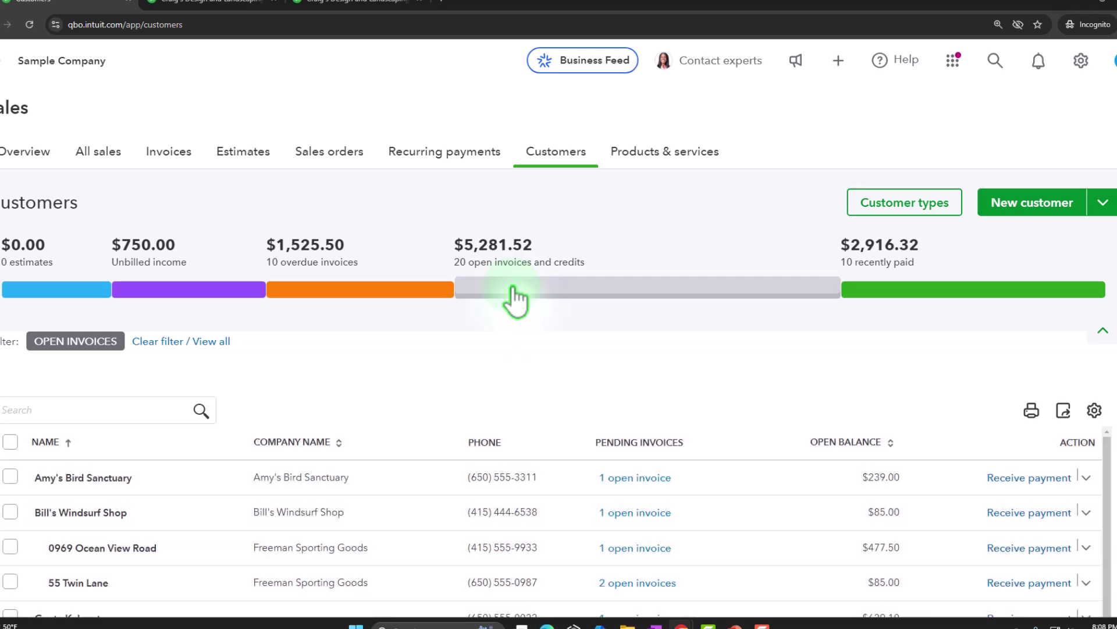
scroll(531, 357, down, 2)
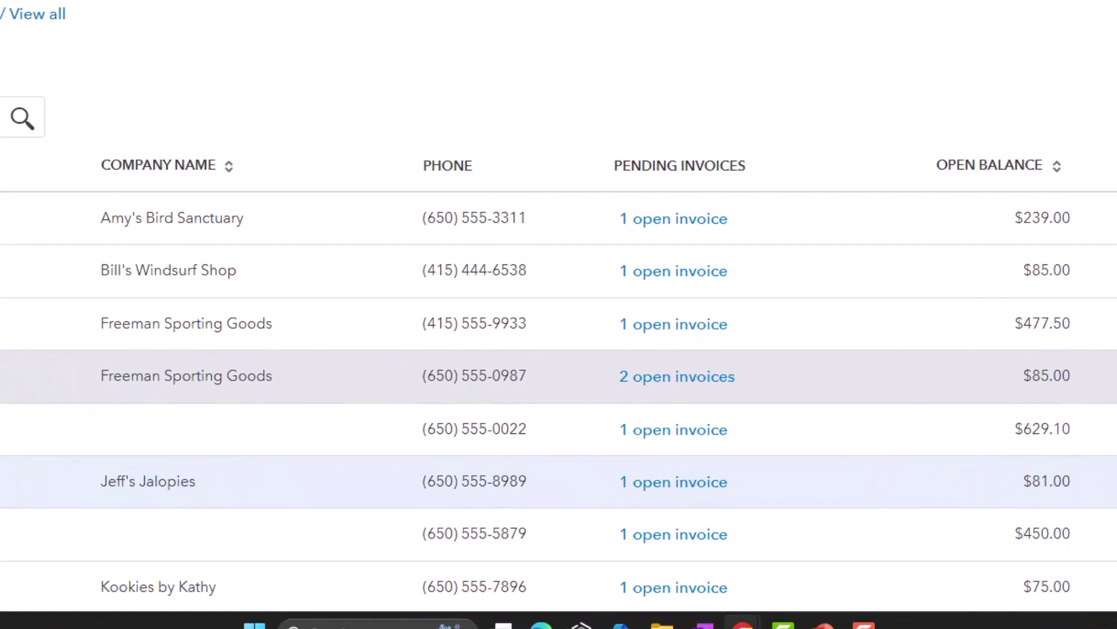
click(646, 379)
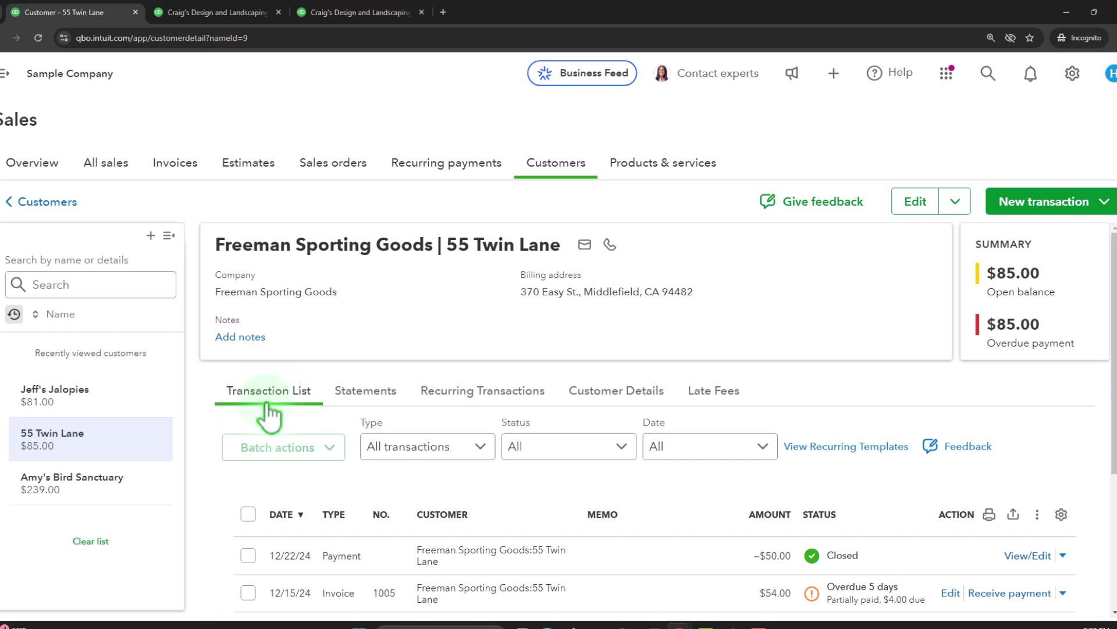
click(373, 393)
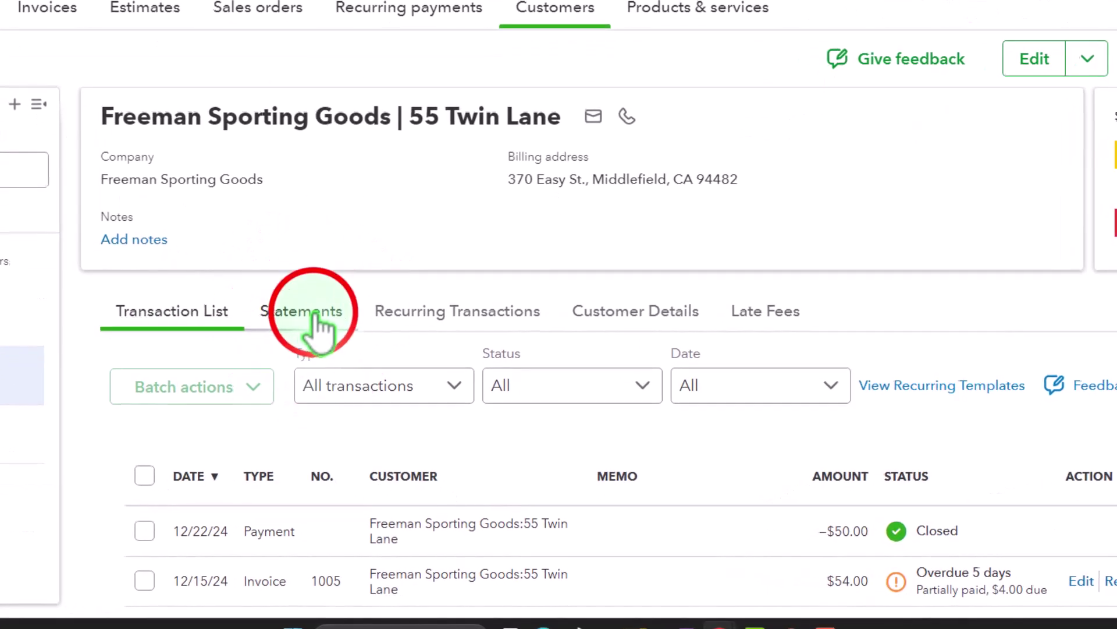
scroll(355, 372, down, 3)
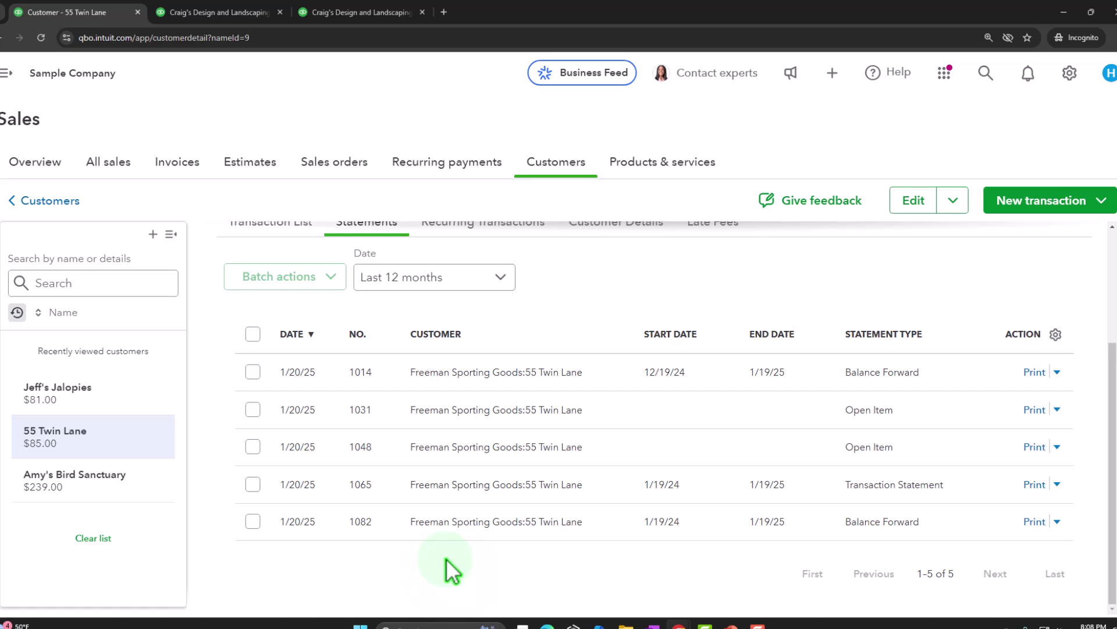
Check the action options for the Balance Forward statement starting 12/19/24, view its printable PDF, and close the PDF.
click(1057, 372)
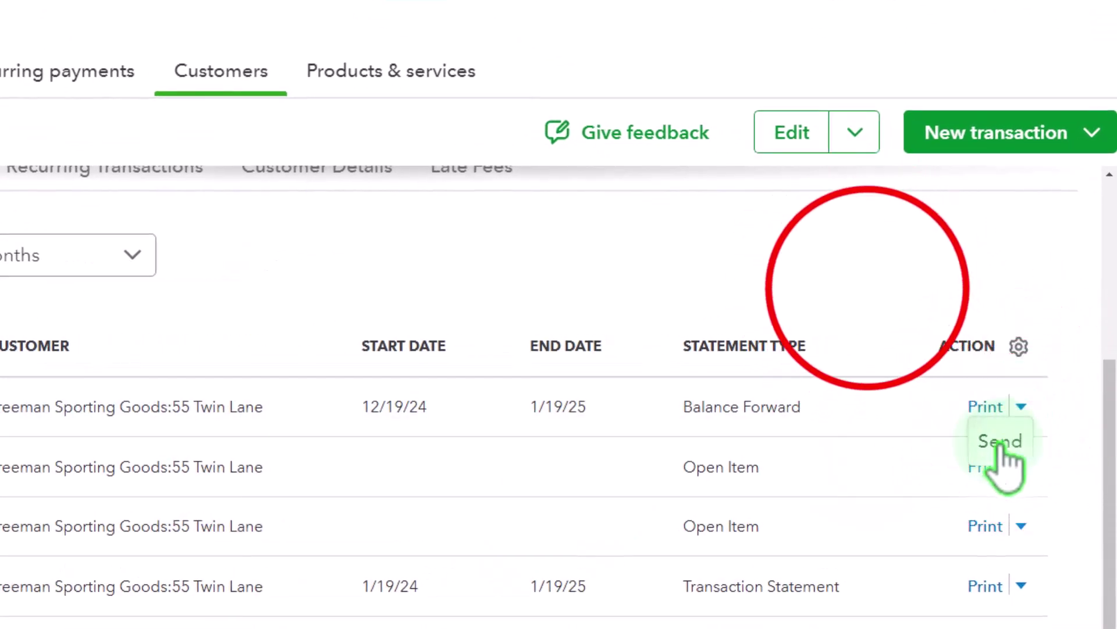
click(986, 406)
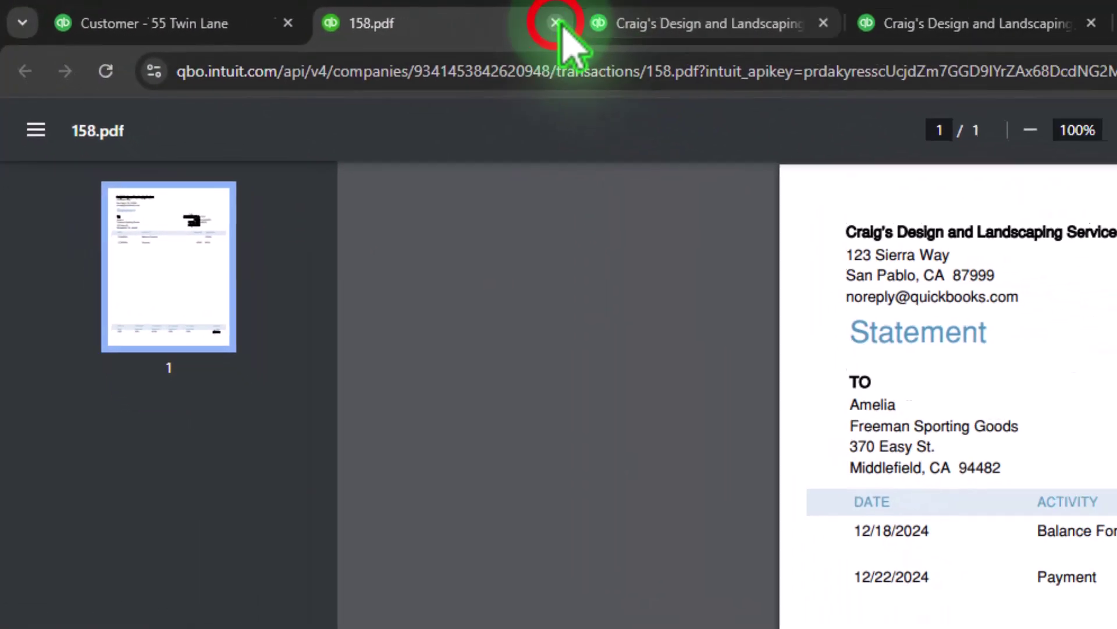
click(287, 12)
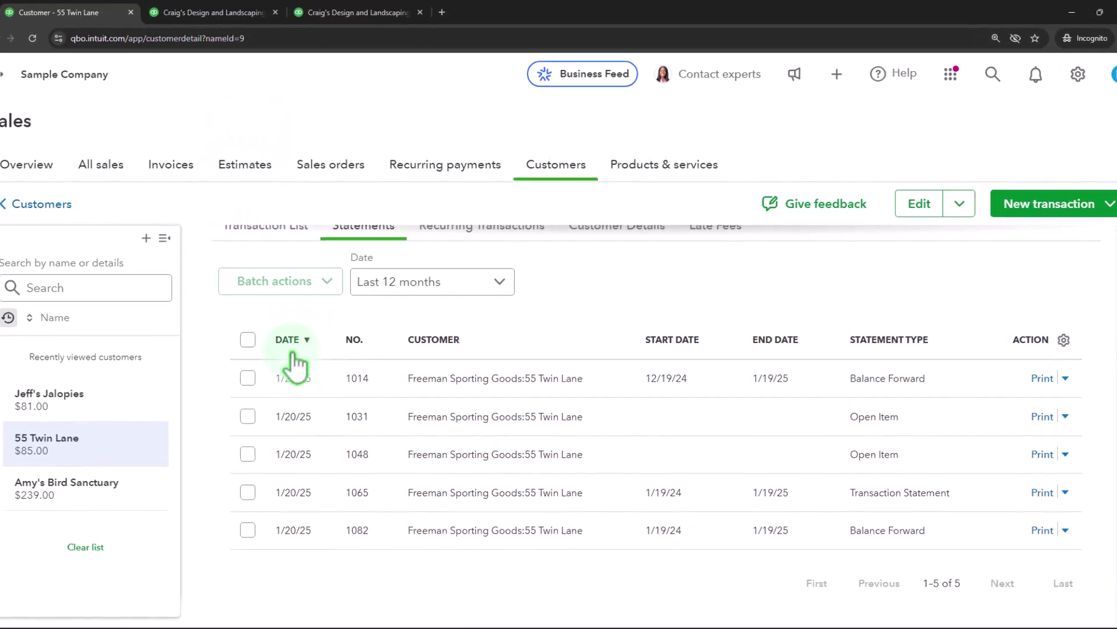
scroll(294, 365, up, 3)
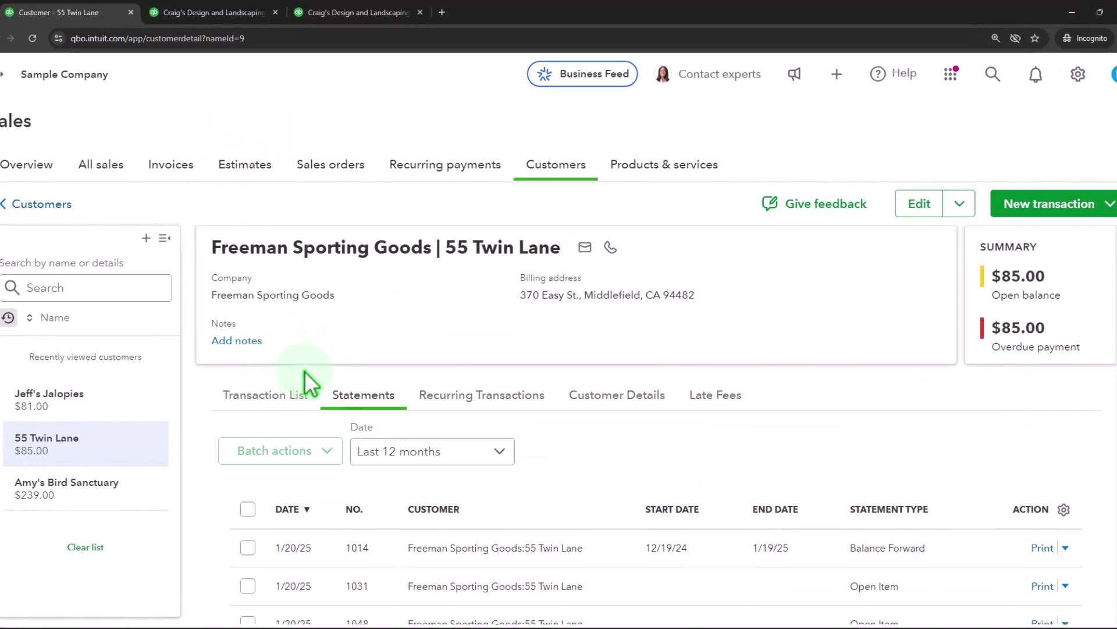